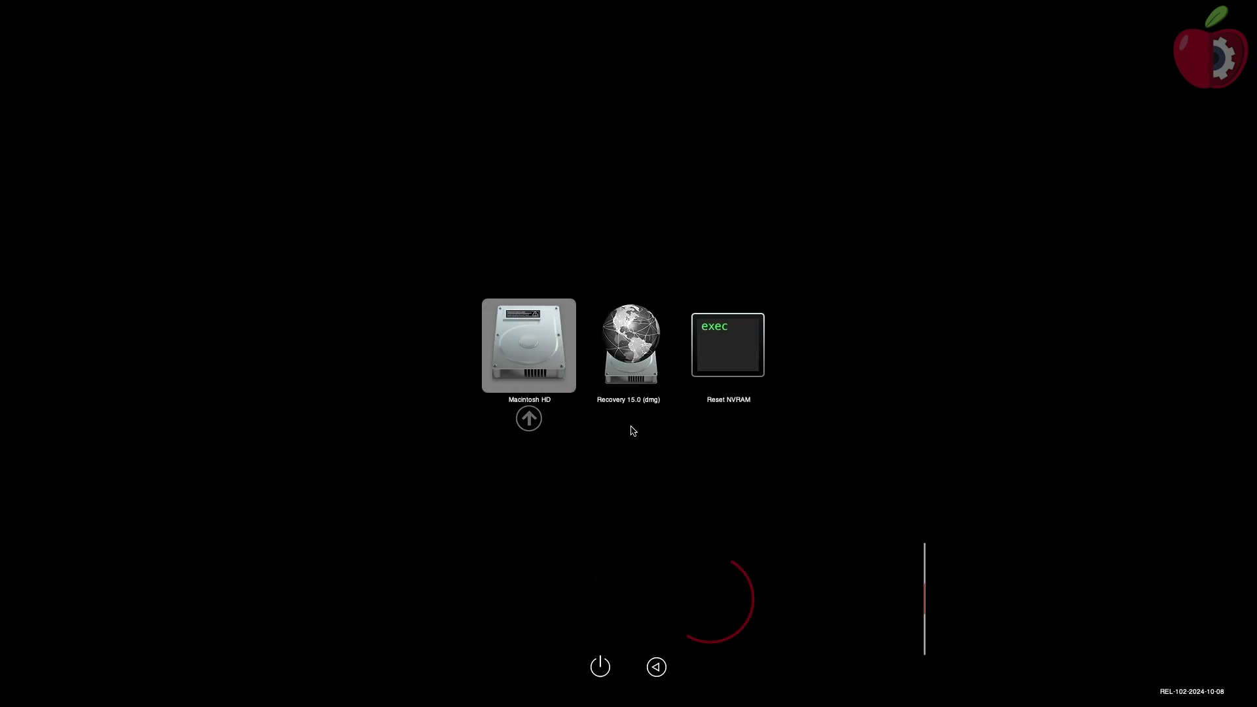
Step: Boot Macintosh HD from the OpenCore picker and log in with the account password
key("Return")
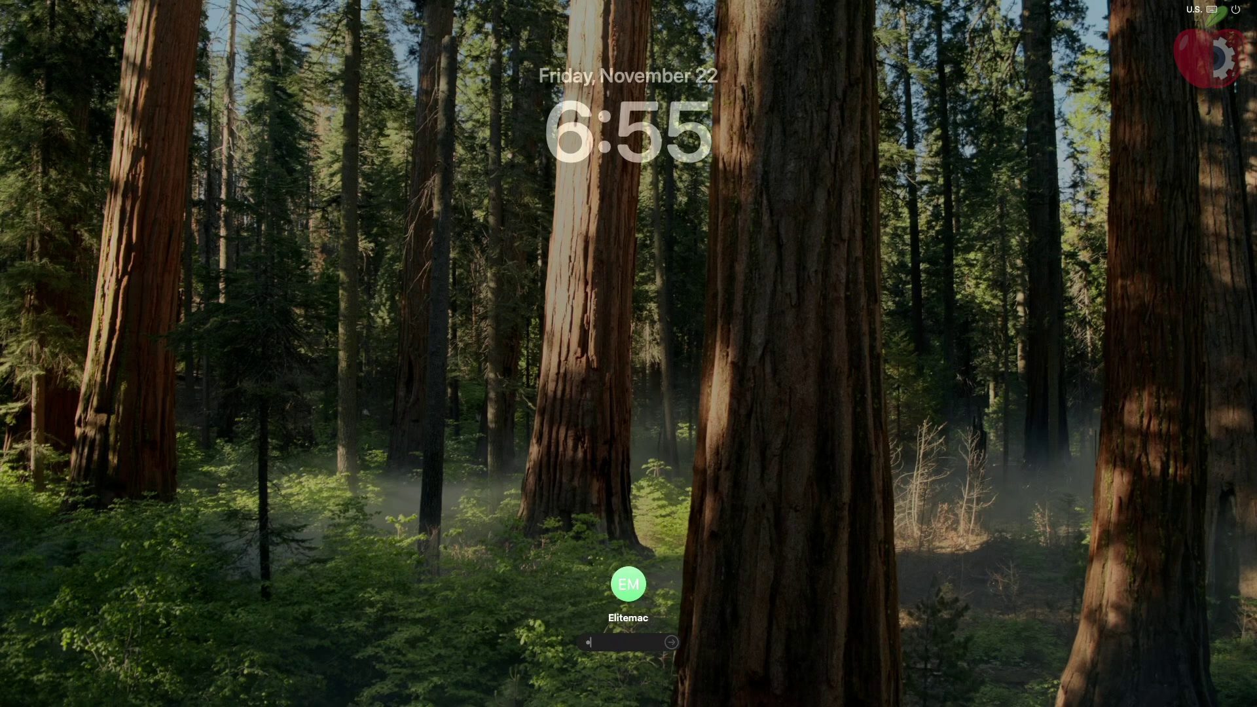
key("Return")
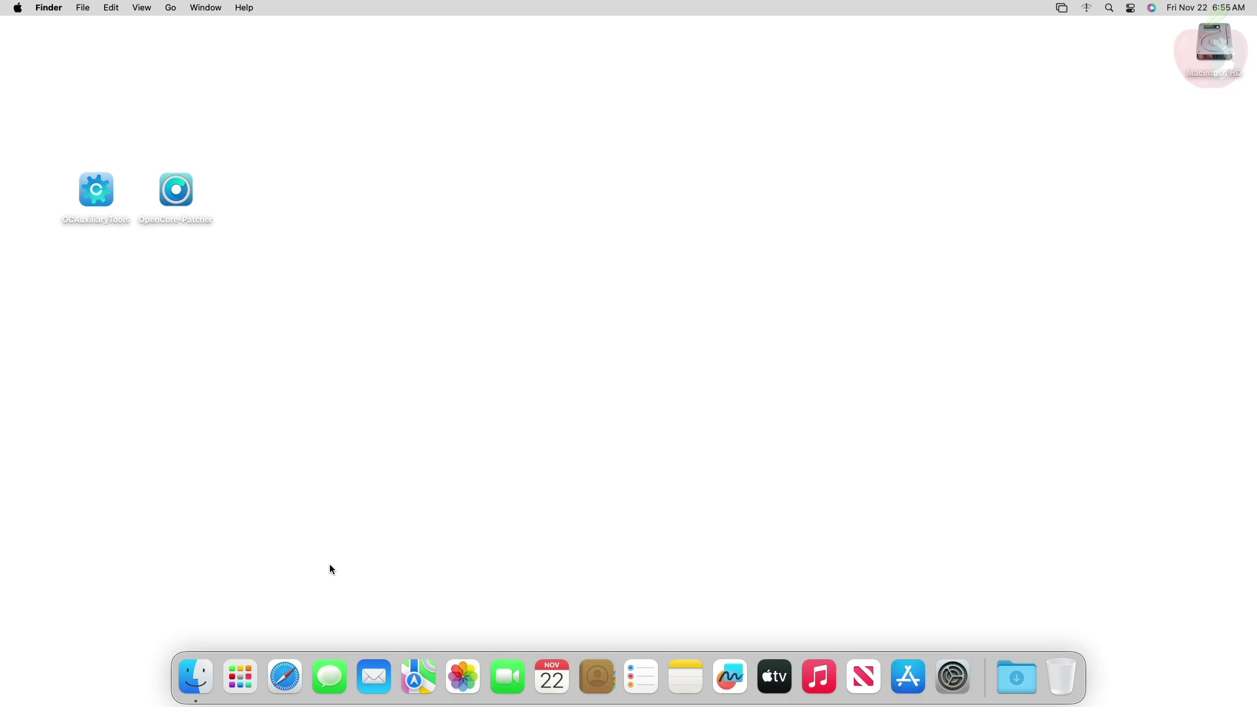
left_click(240, 677)
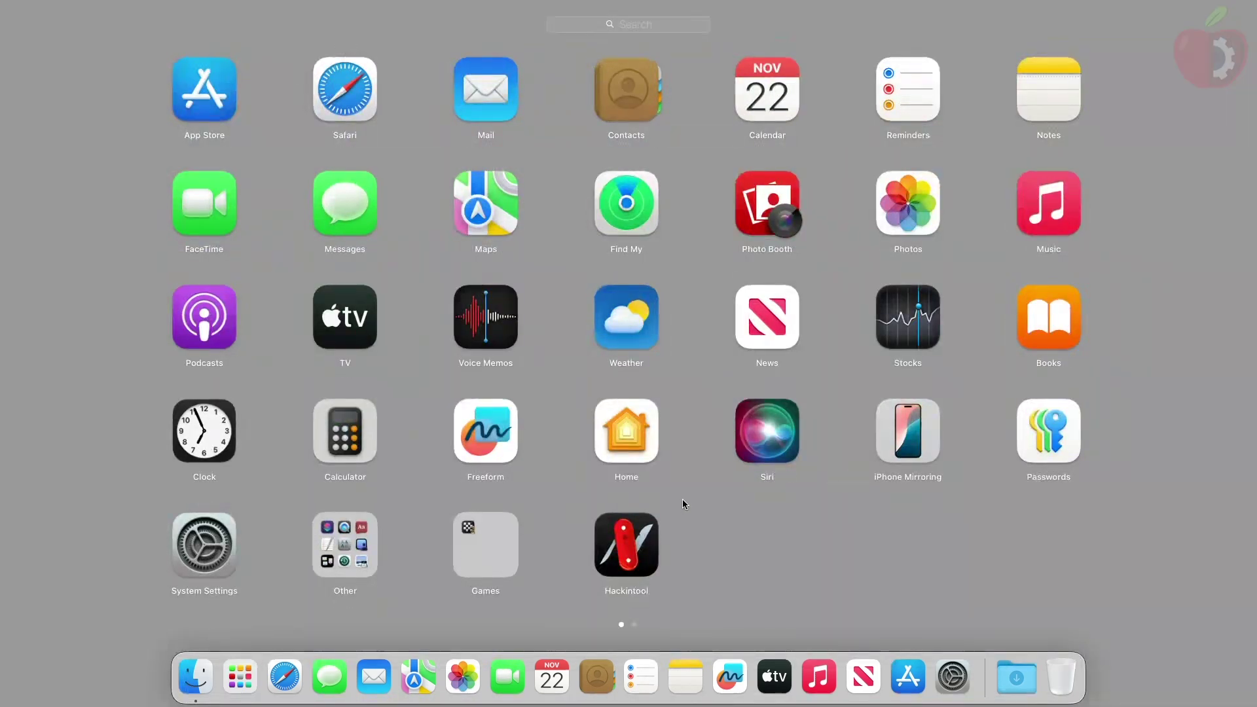
left_click(701, 553)
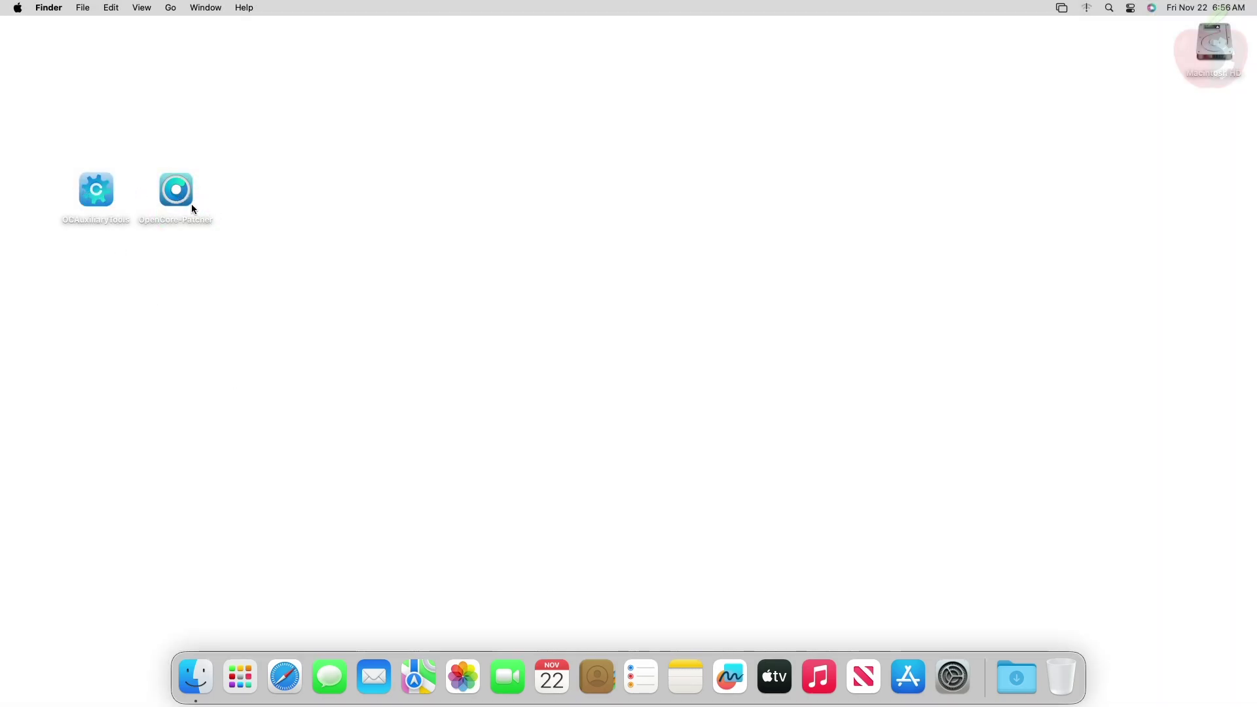
left_click(227, 677)
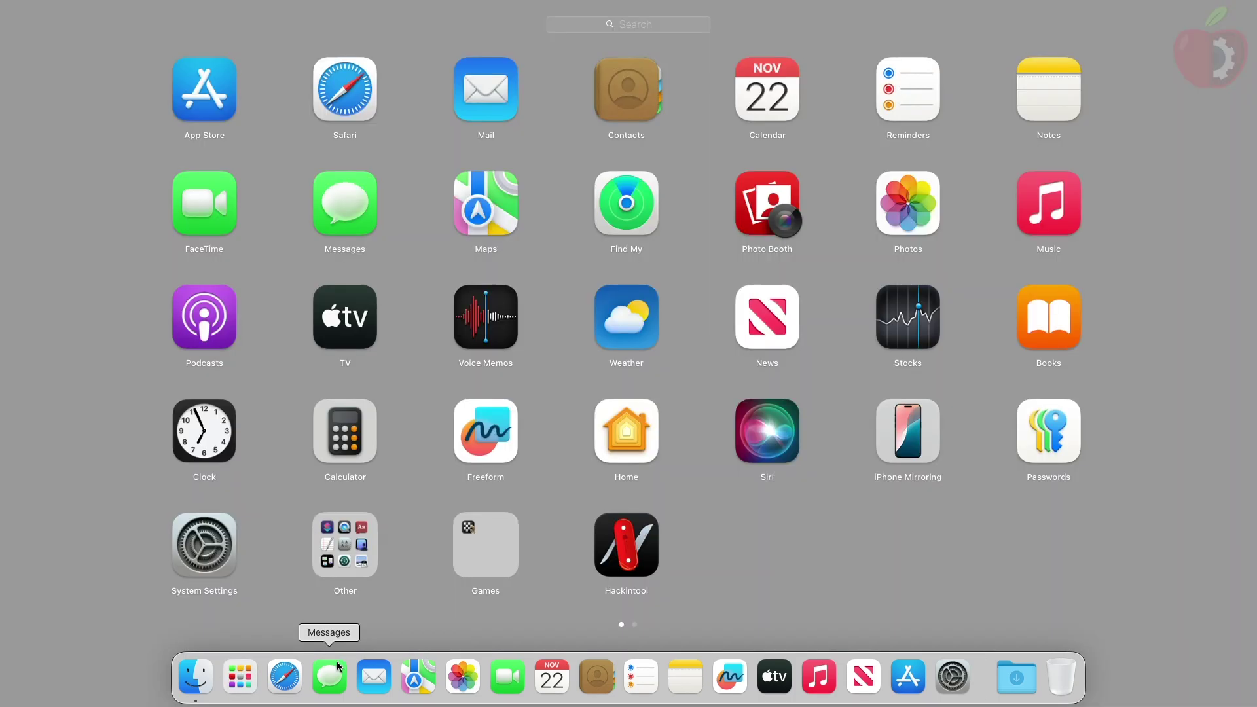
left_click(622, 541)
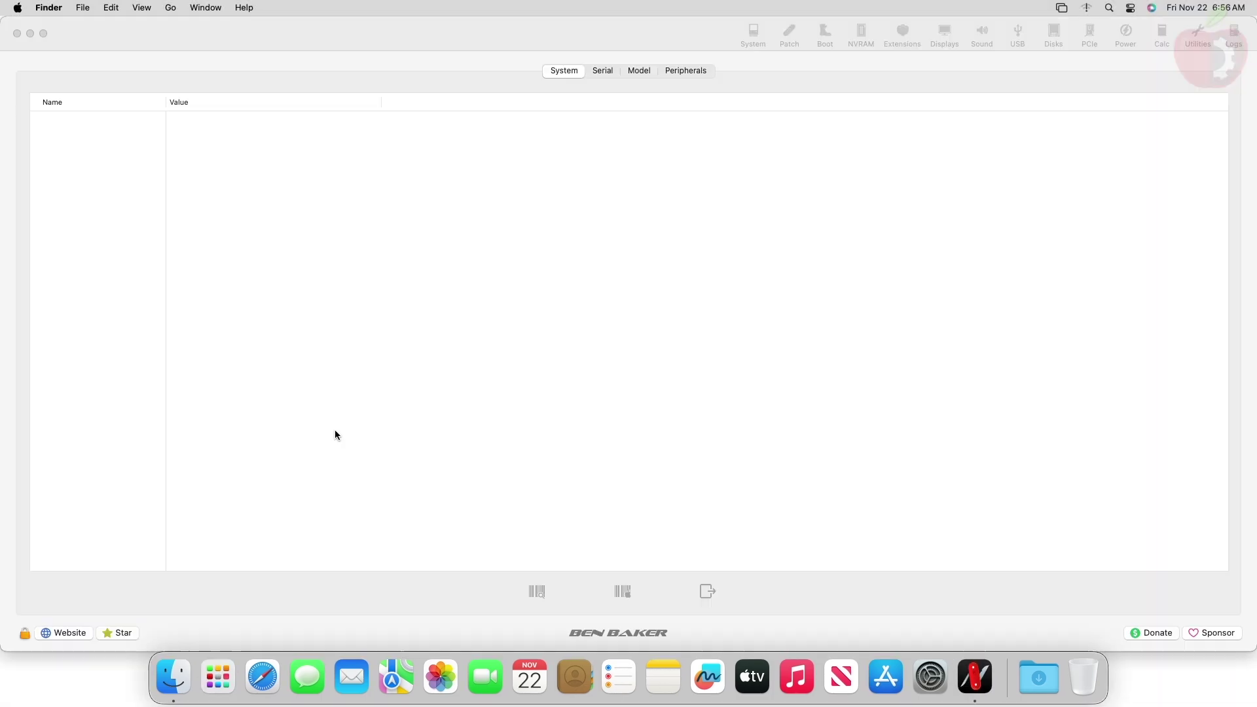
left_click(238, 460)
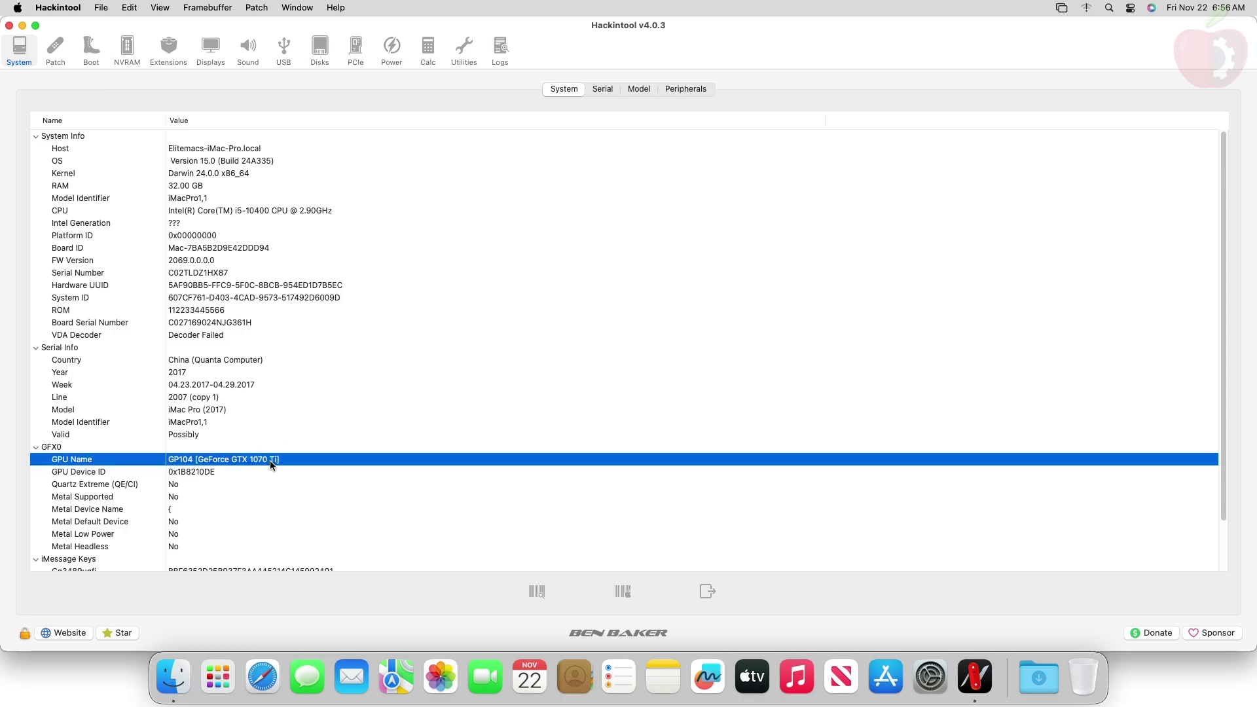
left_click(210, 468)
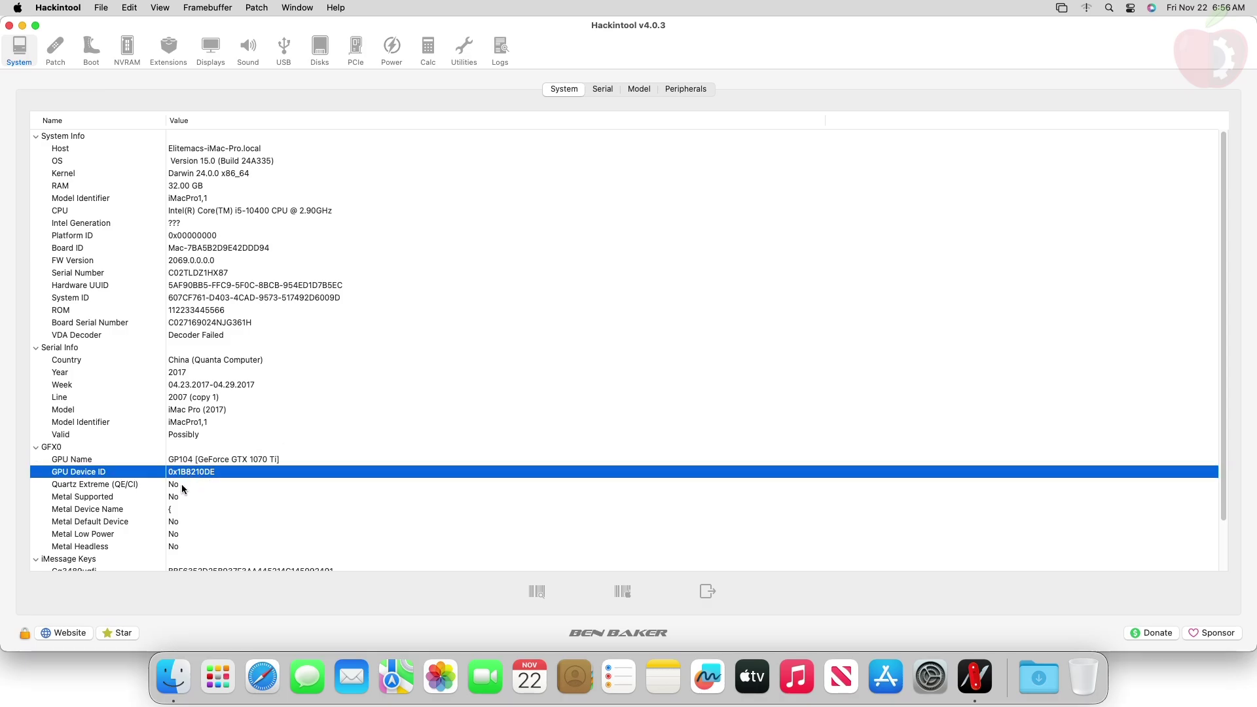
left_click(182, 484)
left_click(178, 497)
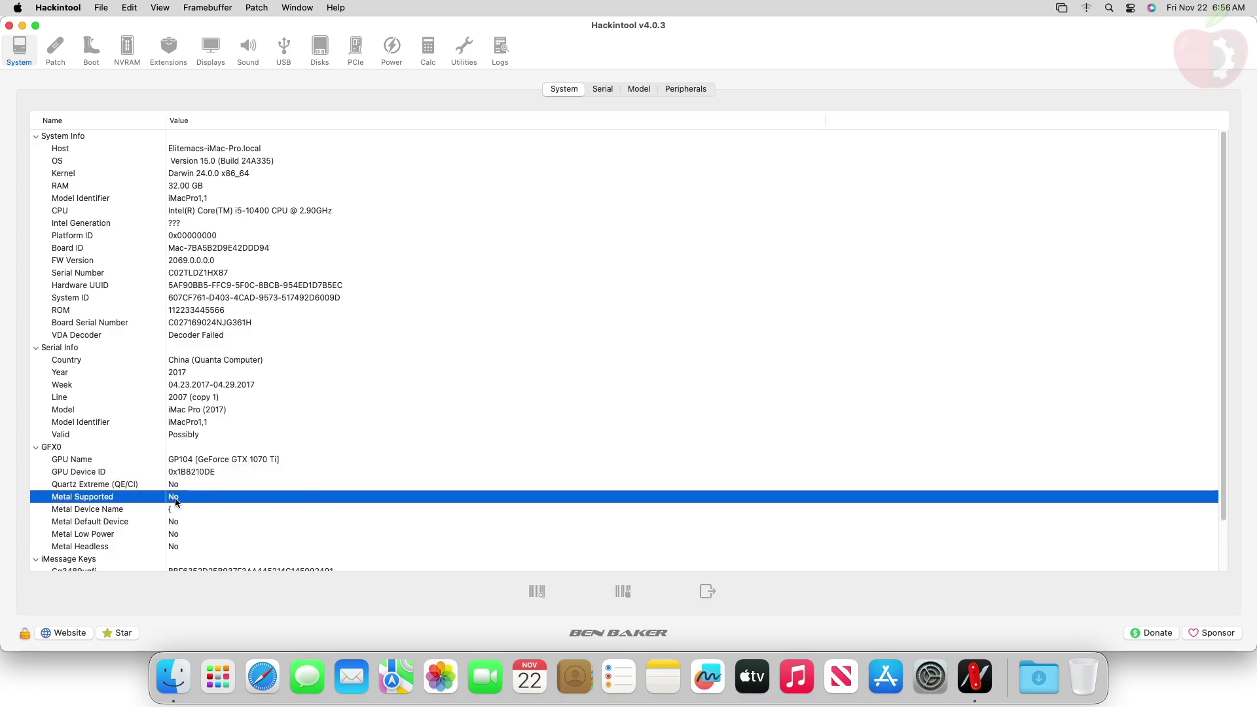
key("super+q")
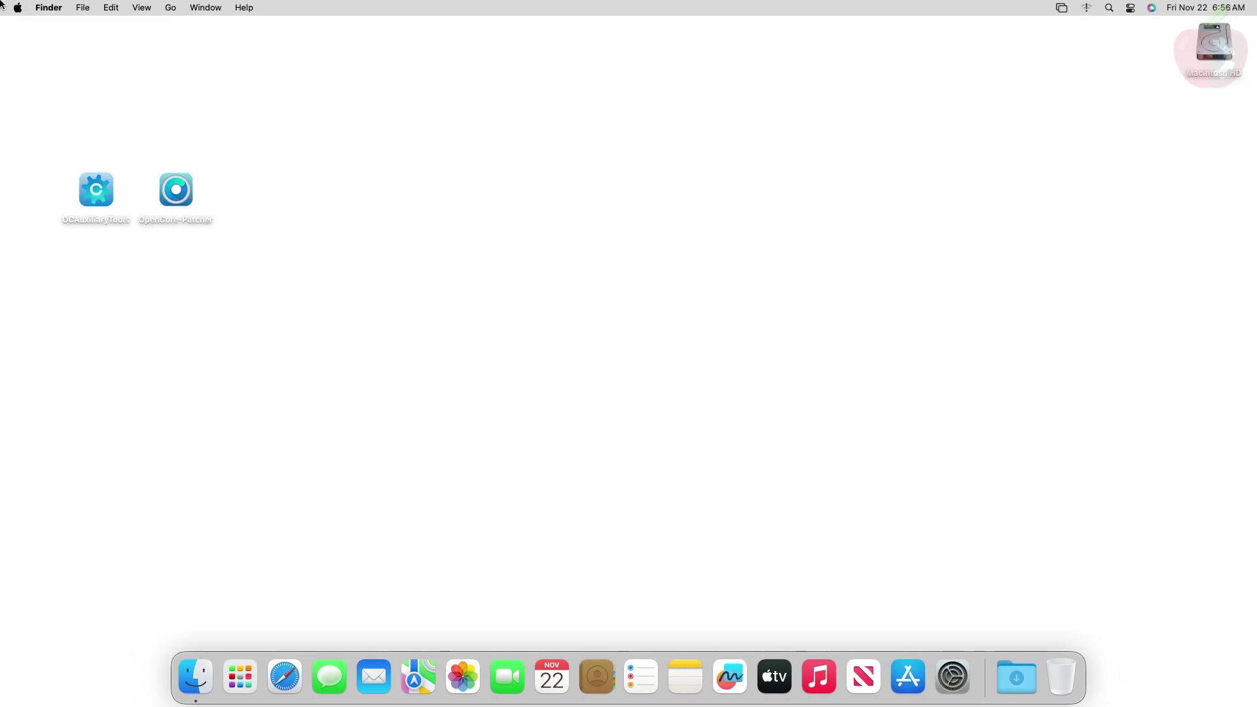
left_click(18, 7)
left_click(41, 24)
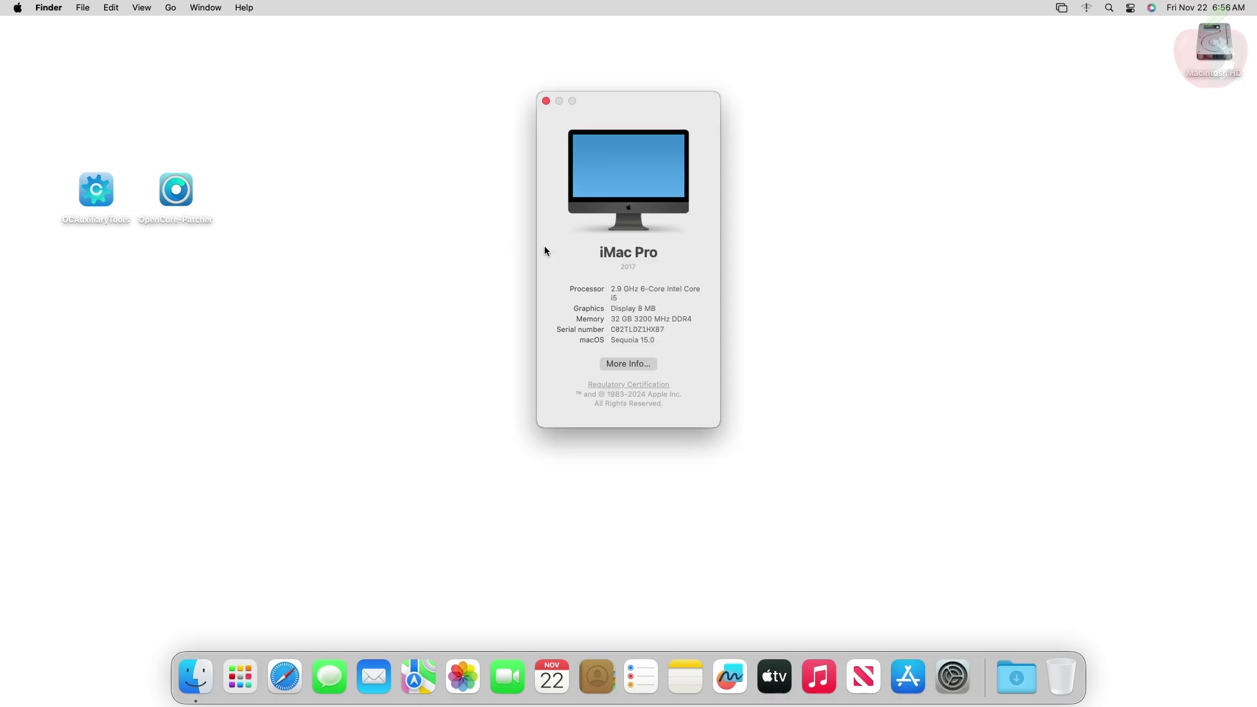
triple_click(631, 312)
key("super+w")
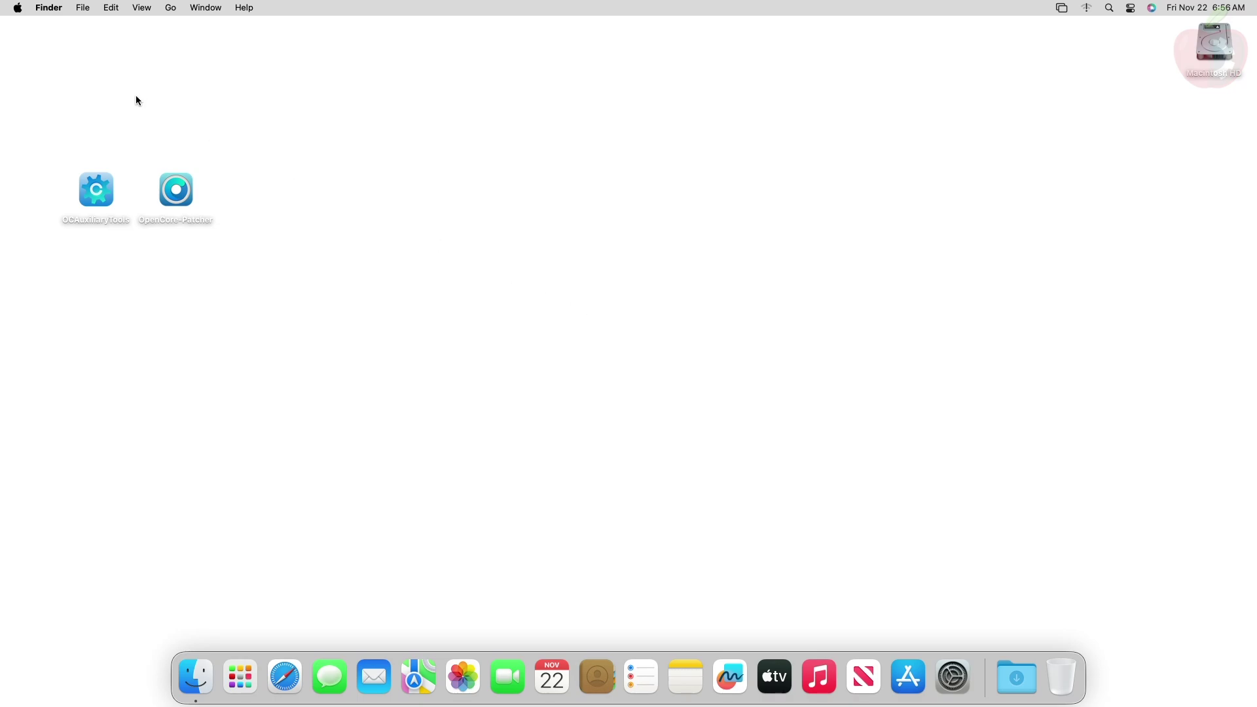
Step: Launch OCAuxiliaryTools and use Edit > Mount ESP to mount disk0s1, entering the administrator password
double_click(95, 195)
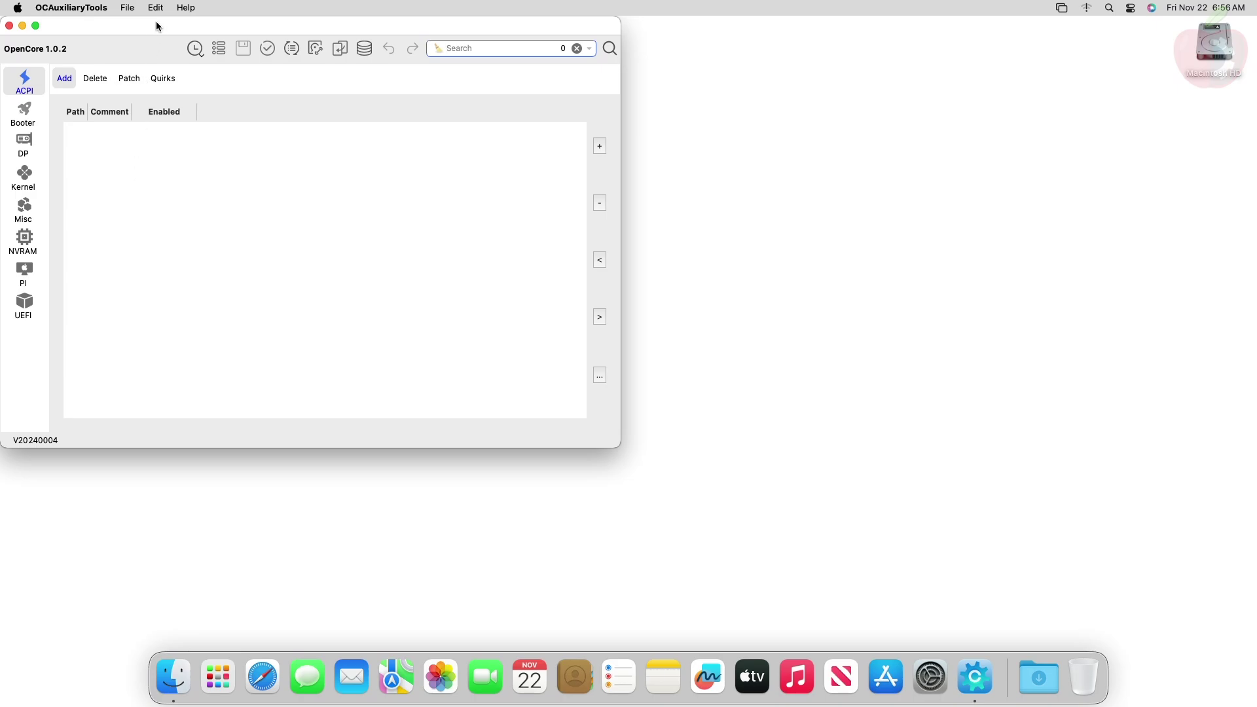
left_click(161, 6)
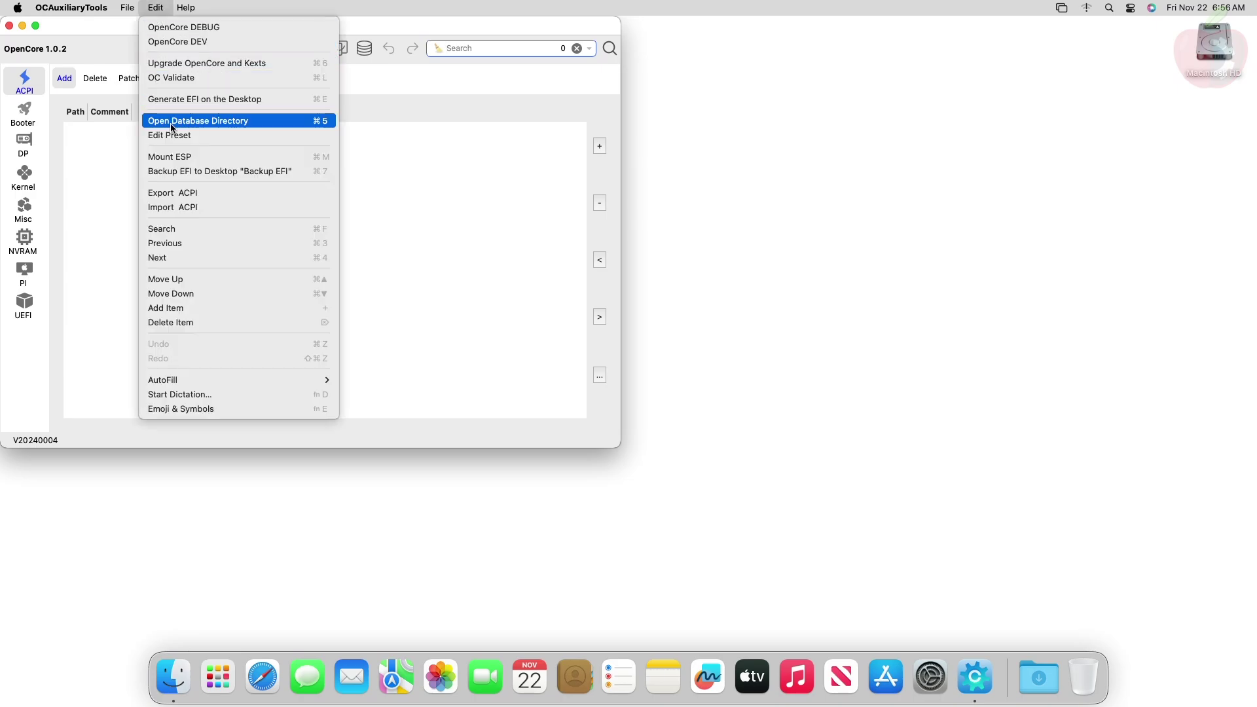
left_click(175, 157)
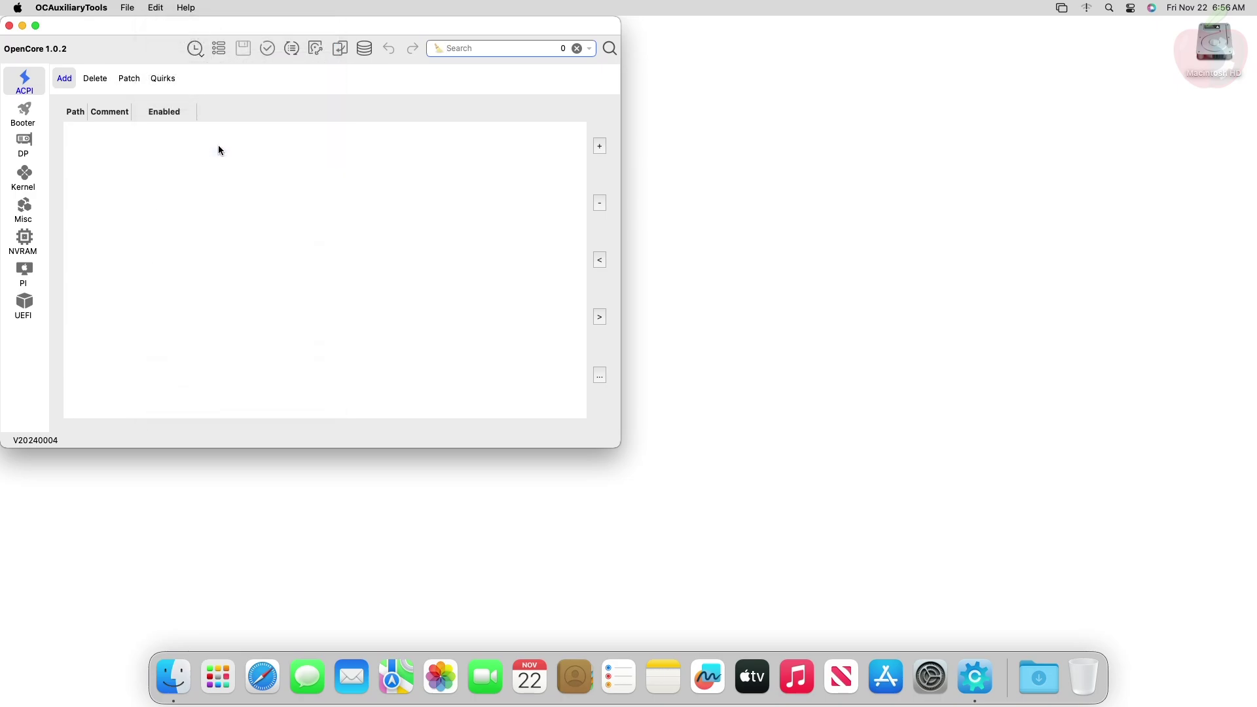
left_click(263, 279)
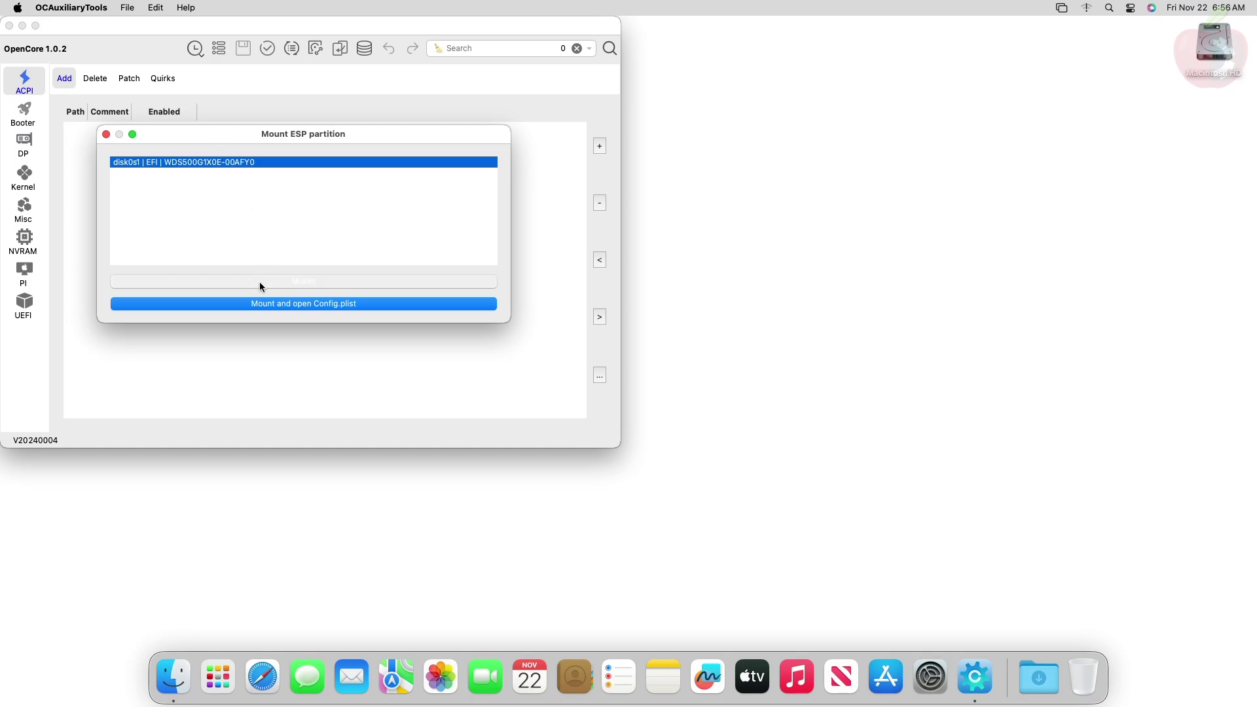
type("1234")
key("Return")
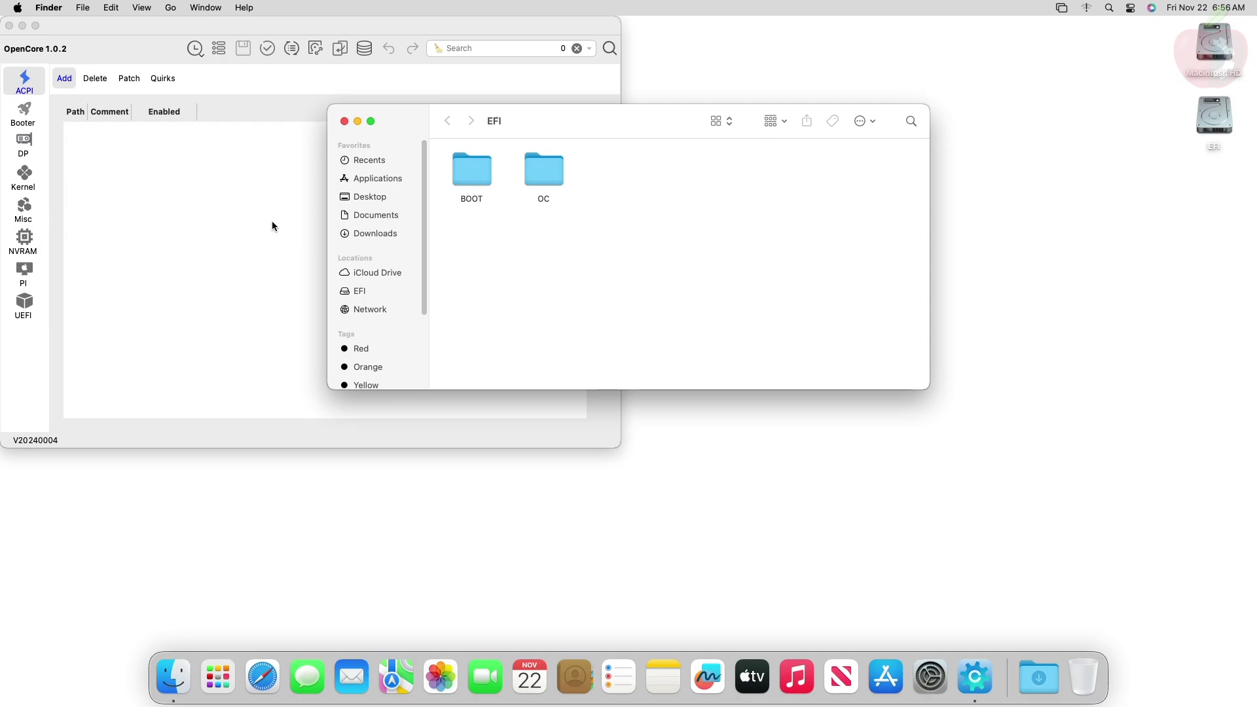
Step: Confirm Lilu.kext and WhateverGreen.kext are in the EFI's OC/Kexts folder, then open OC's config.plist
double_click(550, 176)
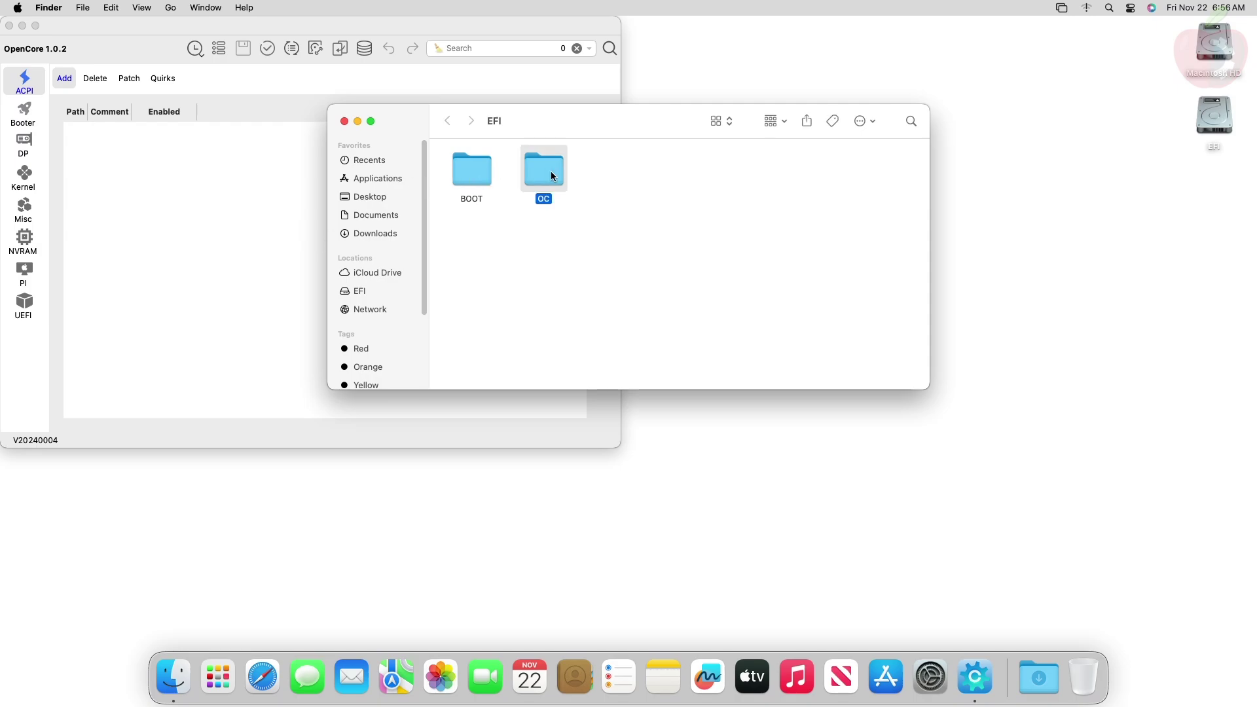
double_click(687, 174)
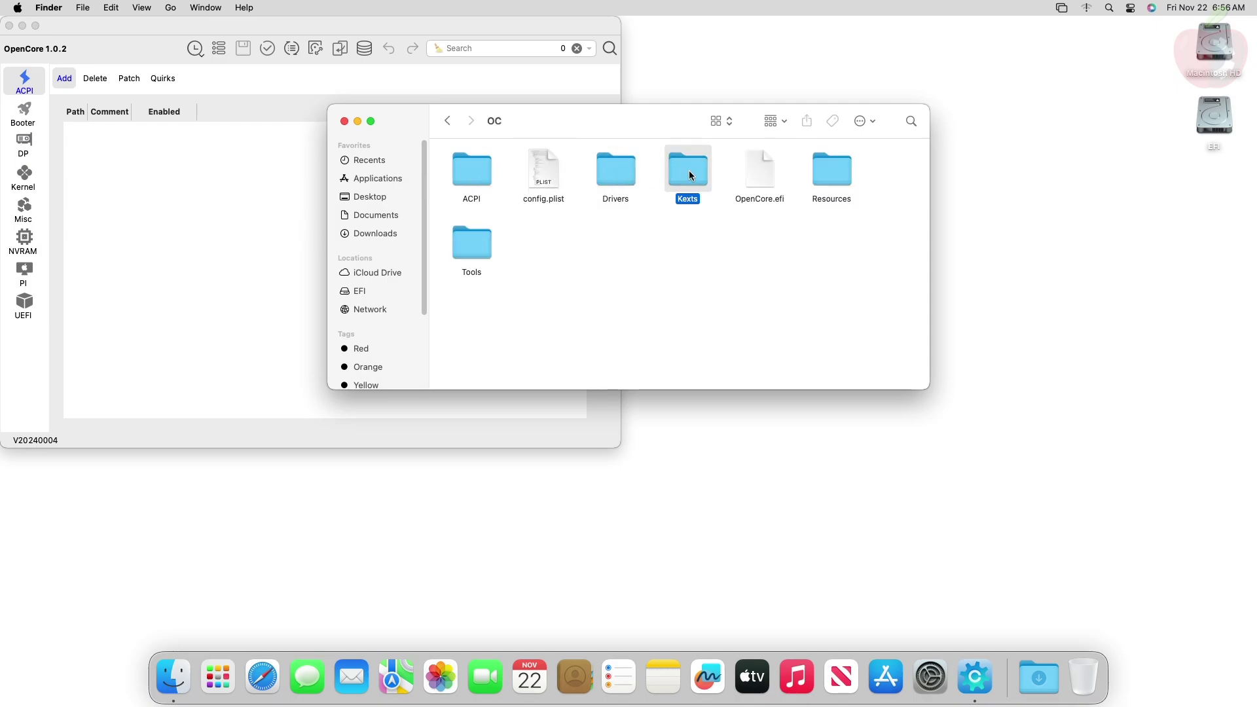
left_click(535, 169)
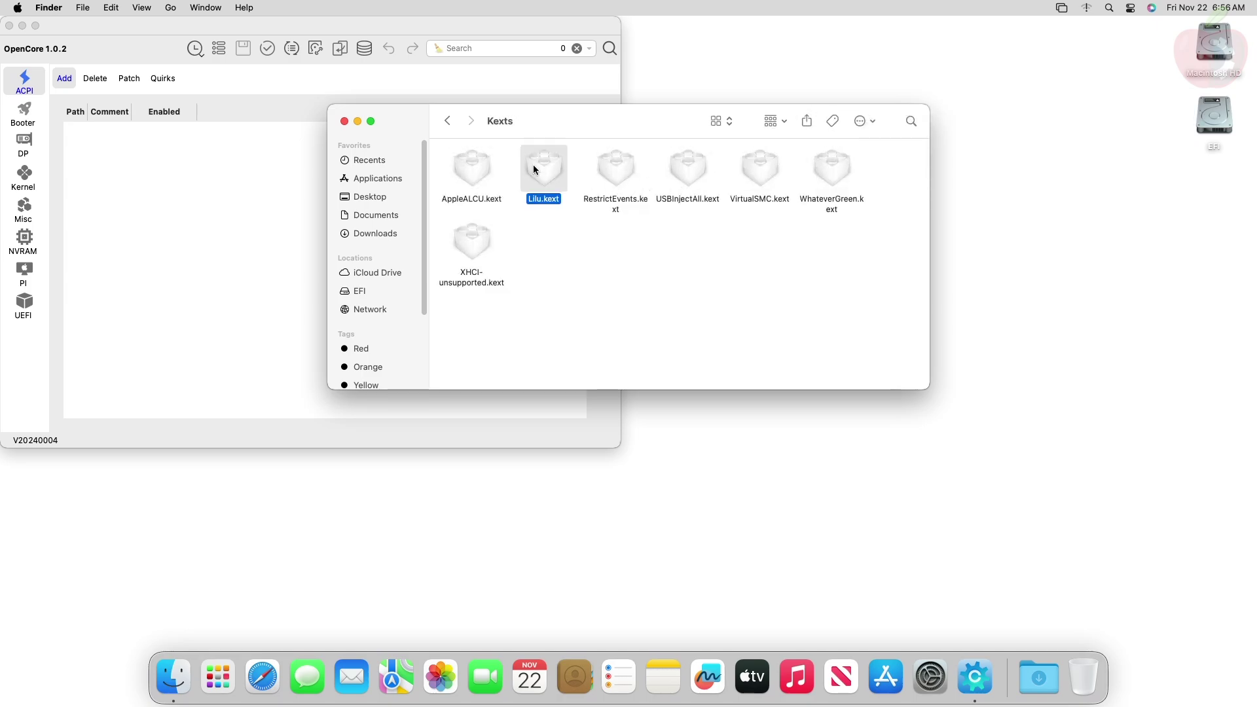
left_click(820, 169)
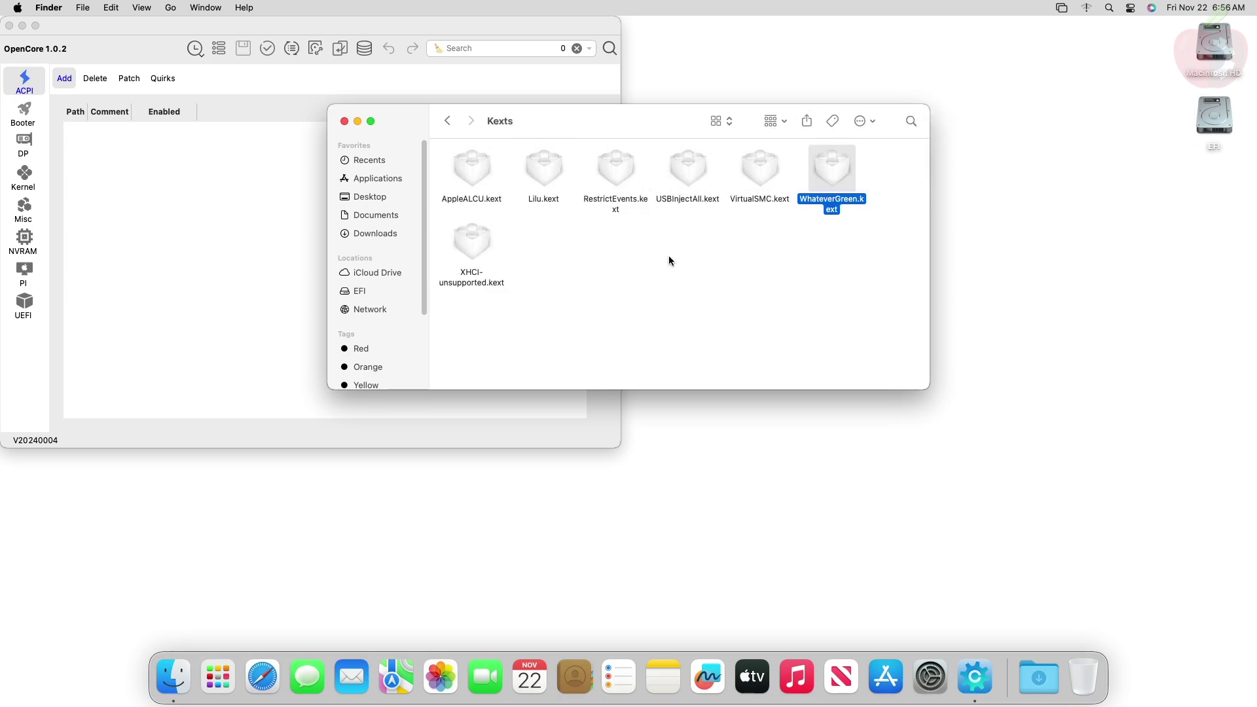
left_click(448, 121)
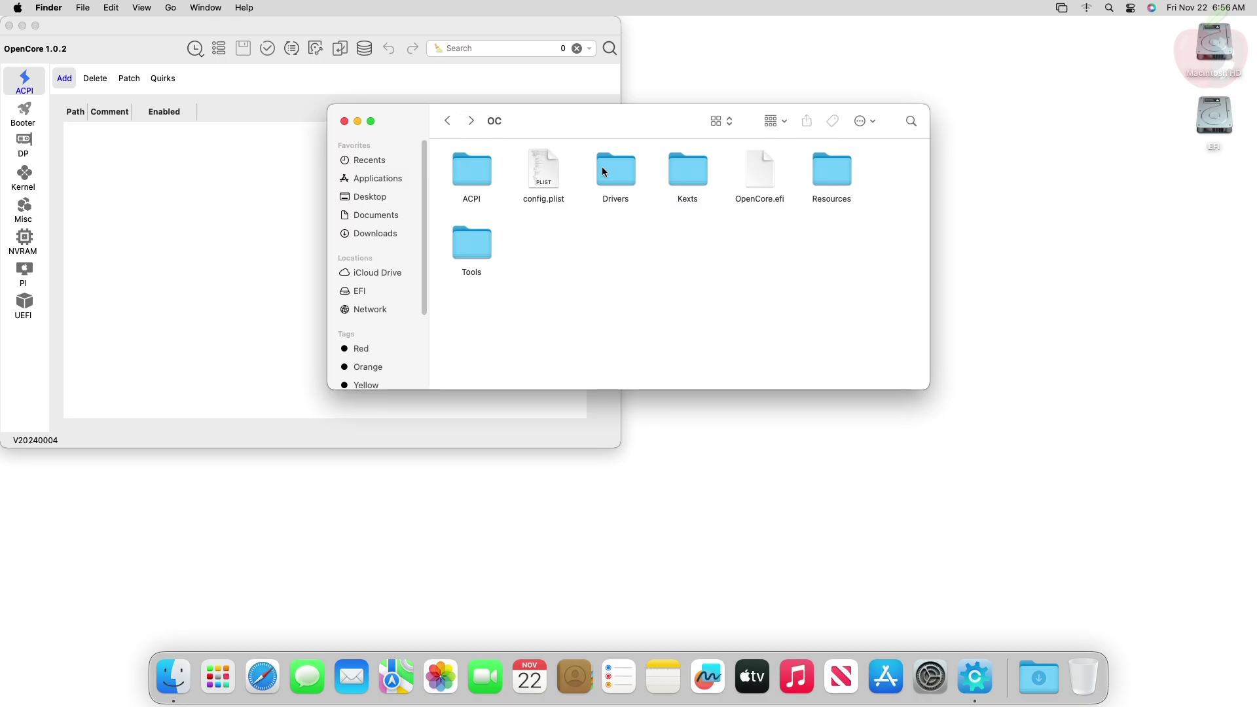
double_click(554, 171)
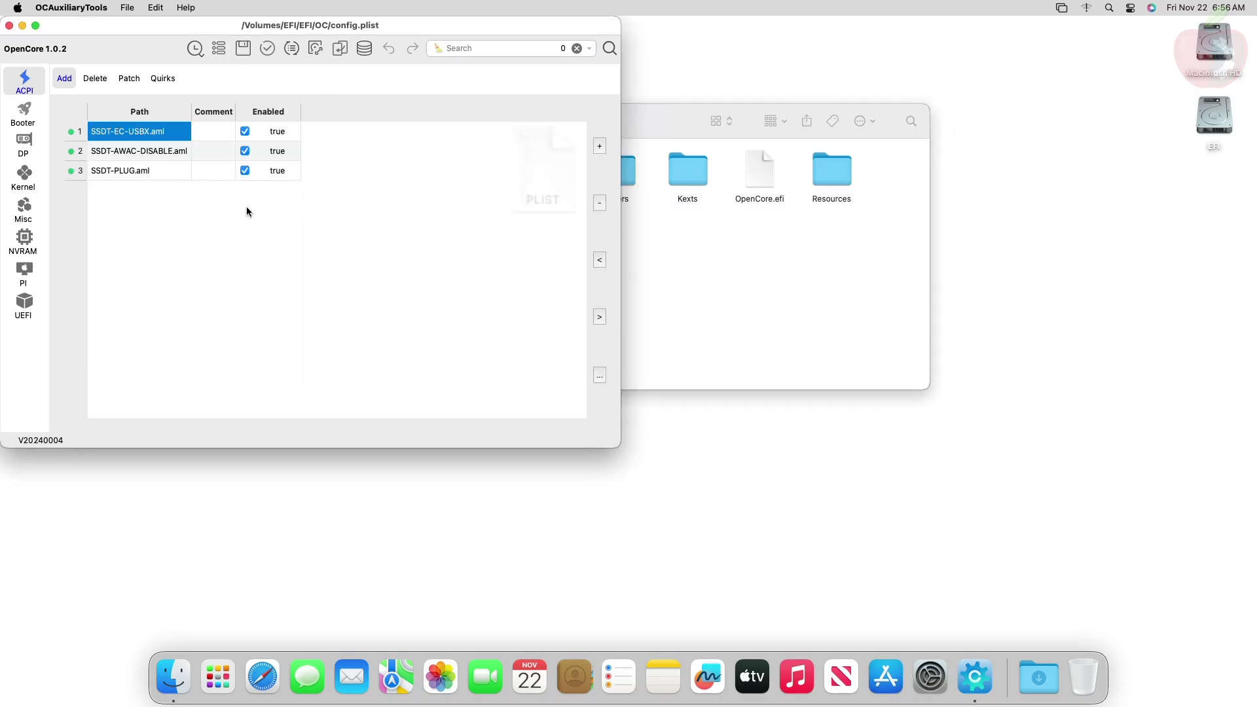
Step: Check WhateverGreen.kext under Kernel > Add and verify Misc > Security SecureBootModel is Disabled
left_click(25, 177)
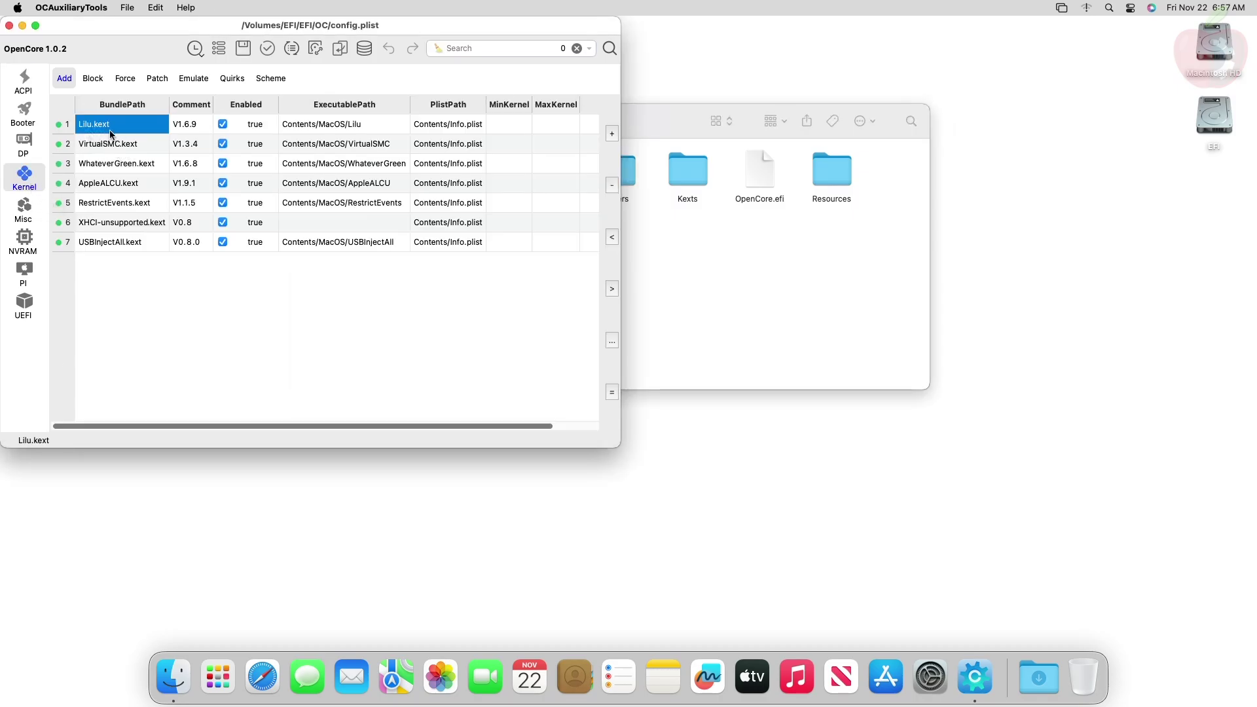
left_click(108, 165)
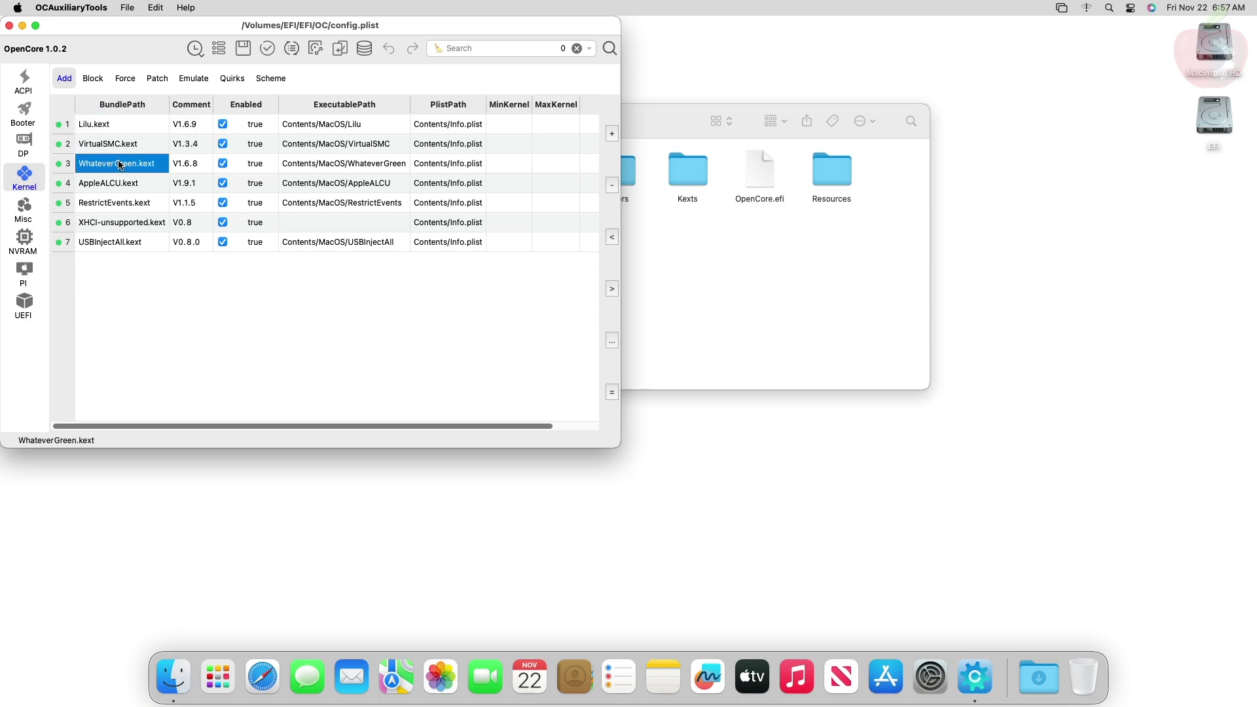
left_click(42, 219)
left_click(136, 78)
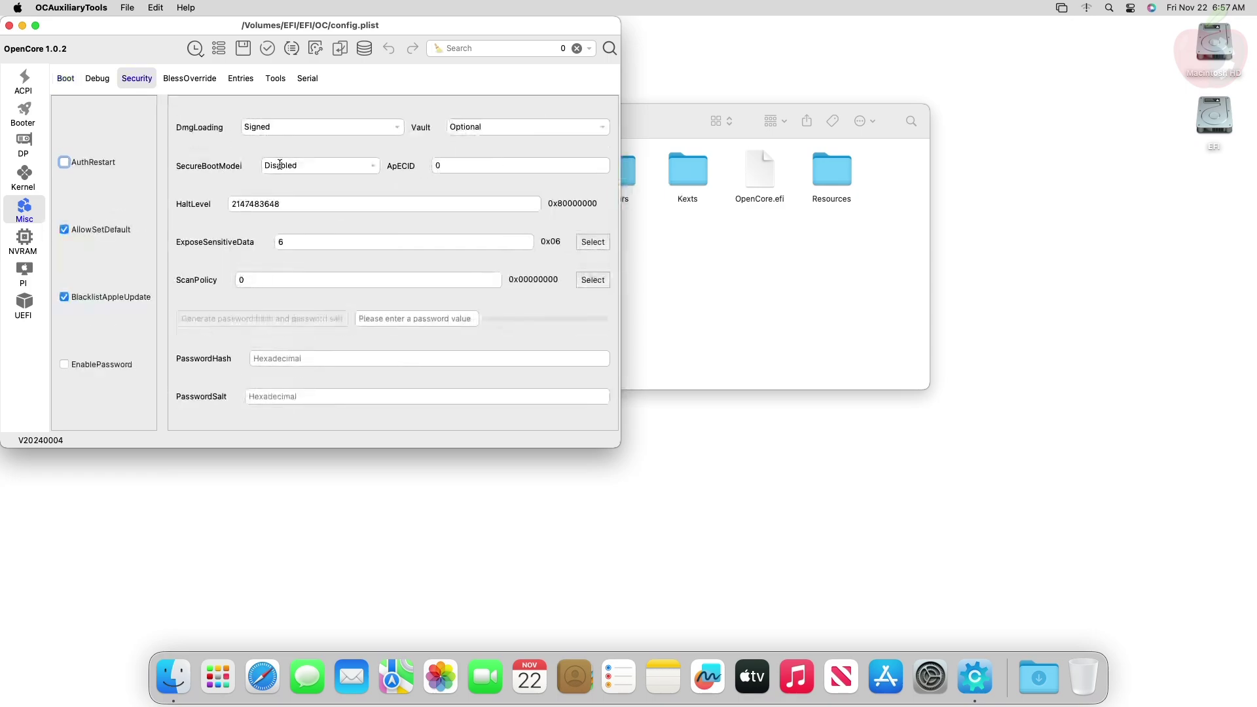
left_click(372, 168)
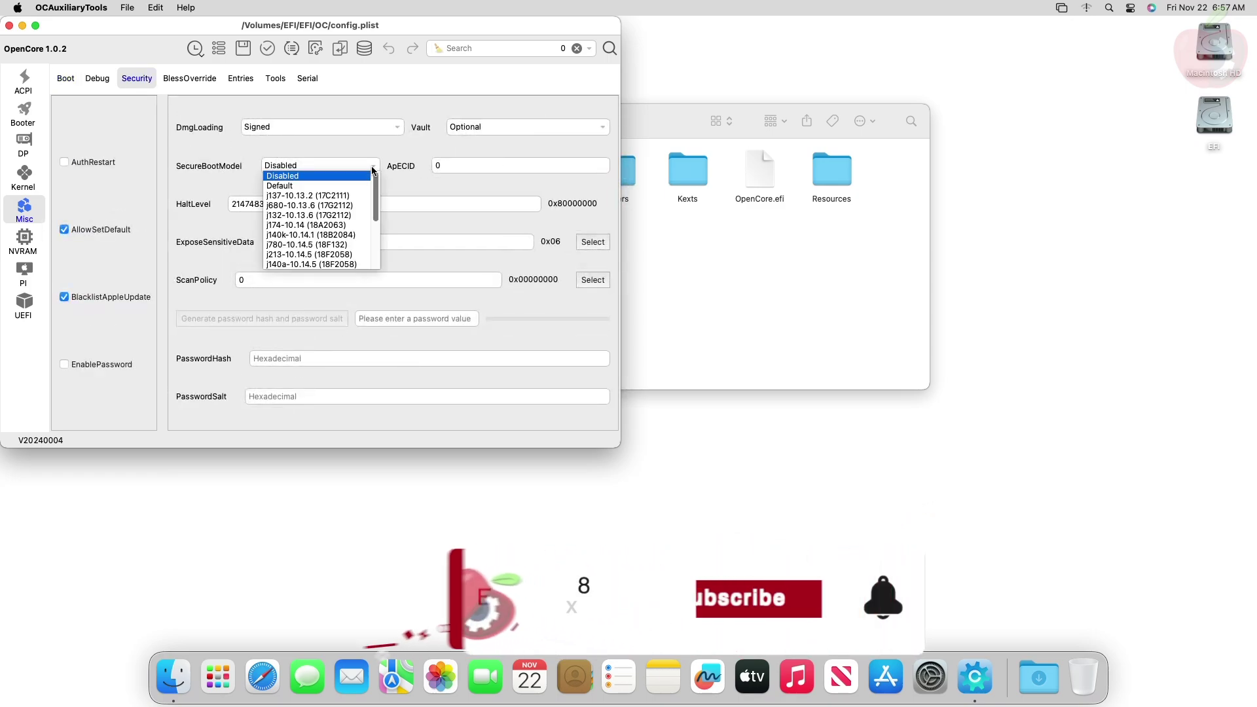
Step: Under NVRAM's 7C436110 UUID, append amfi_get_out_of_my_way=0x1 ngfxcompat=0x1 ngfxgl=1 nvda_drv_vrl=1 to boot-args
left_click(317, 176)
left_click(25, 241)
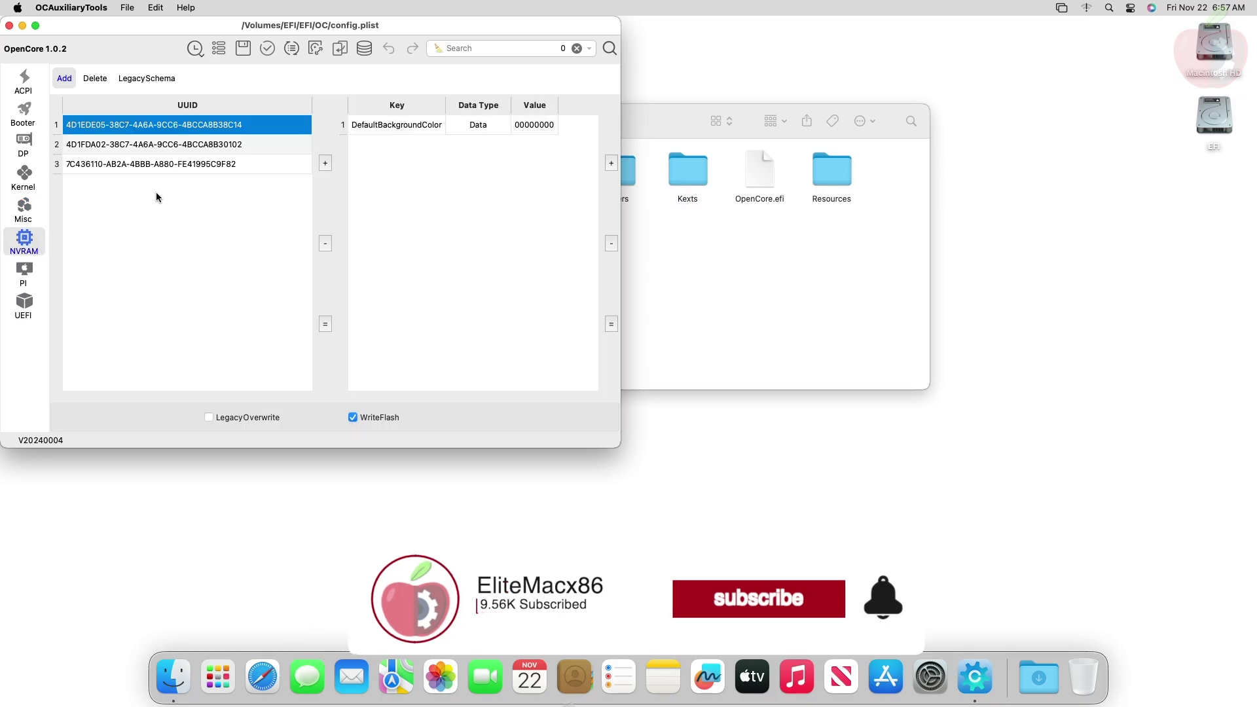
left_click(190, 165)
double_click(554, 163)
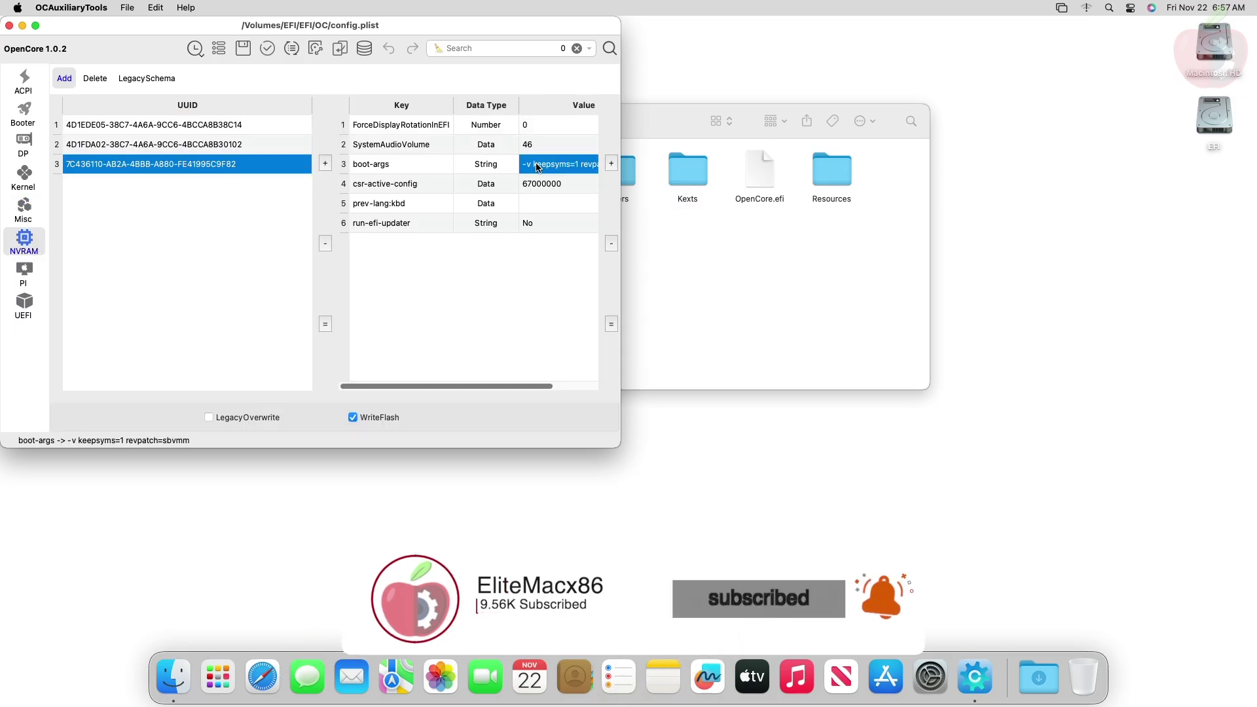
key("Right")
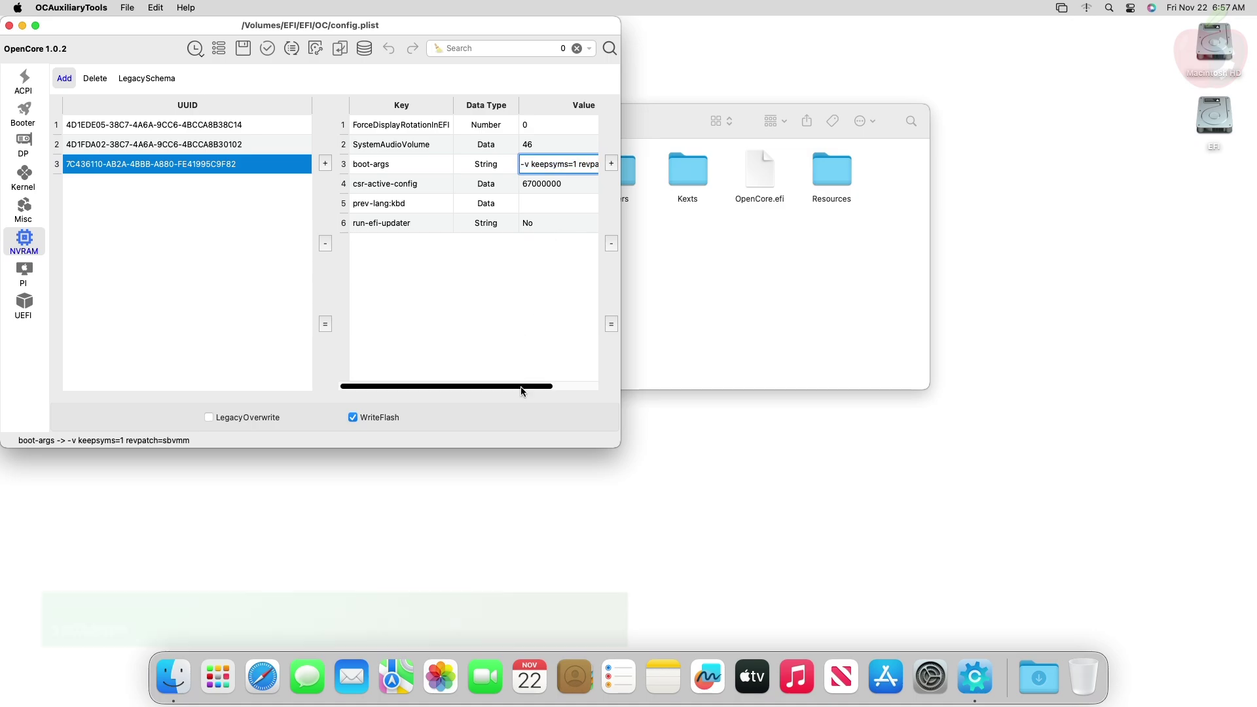
scroll(564, 236, "right", 3)
type("amfi_get")
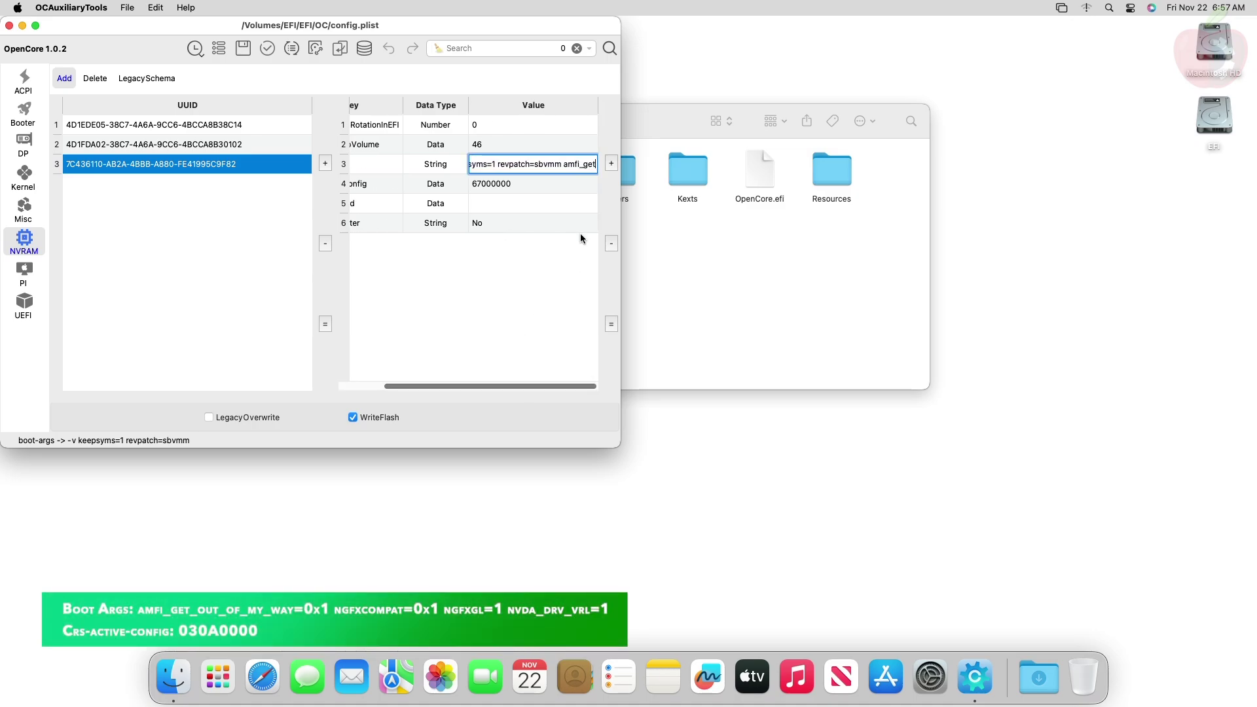
type("_out_of_my_way=")
type("0x1 ngfx")
type("compat=0x1 ngf")
type("xgl=")
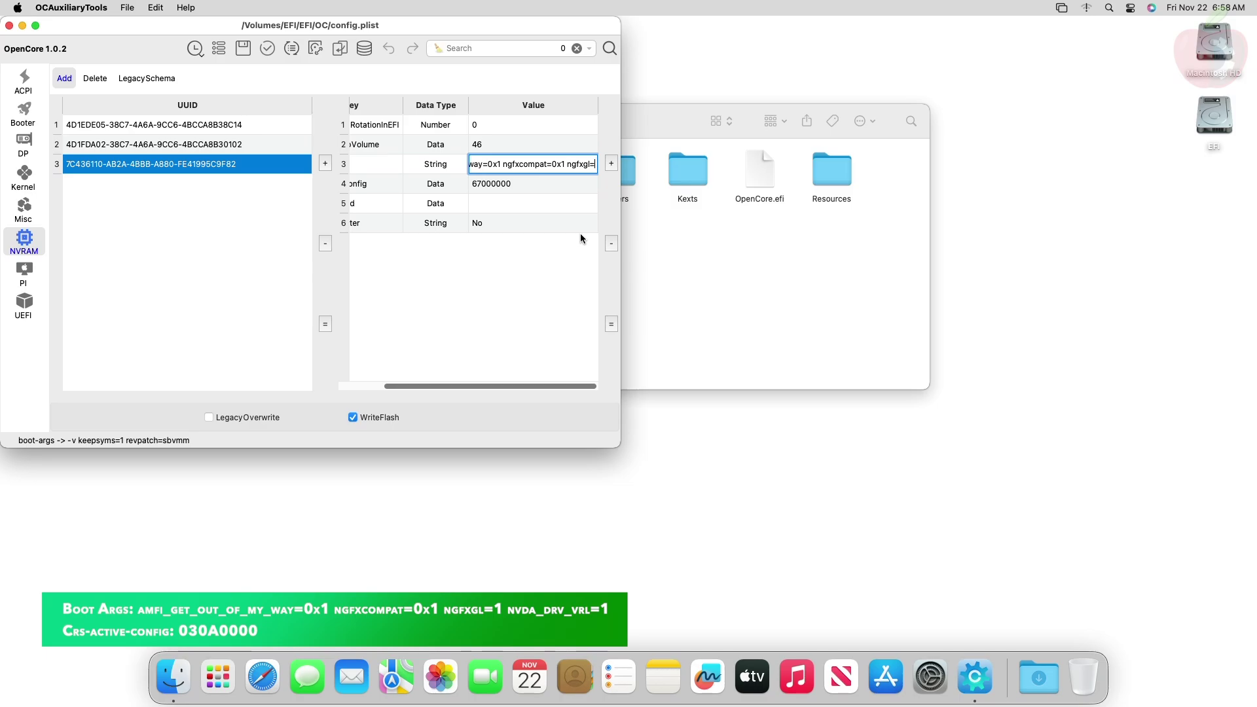
type("1 nvda_drv_vrl=1")
key("Return")
Step: Change the csr-active-config value to 030A0000
left_click_drag(454, 386, 586, 362)
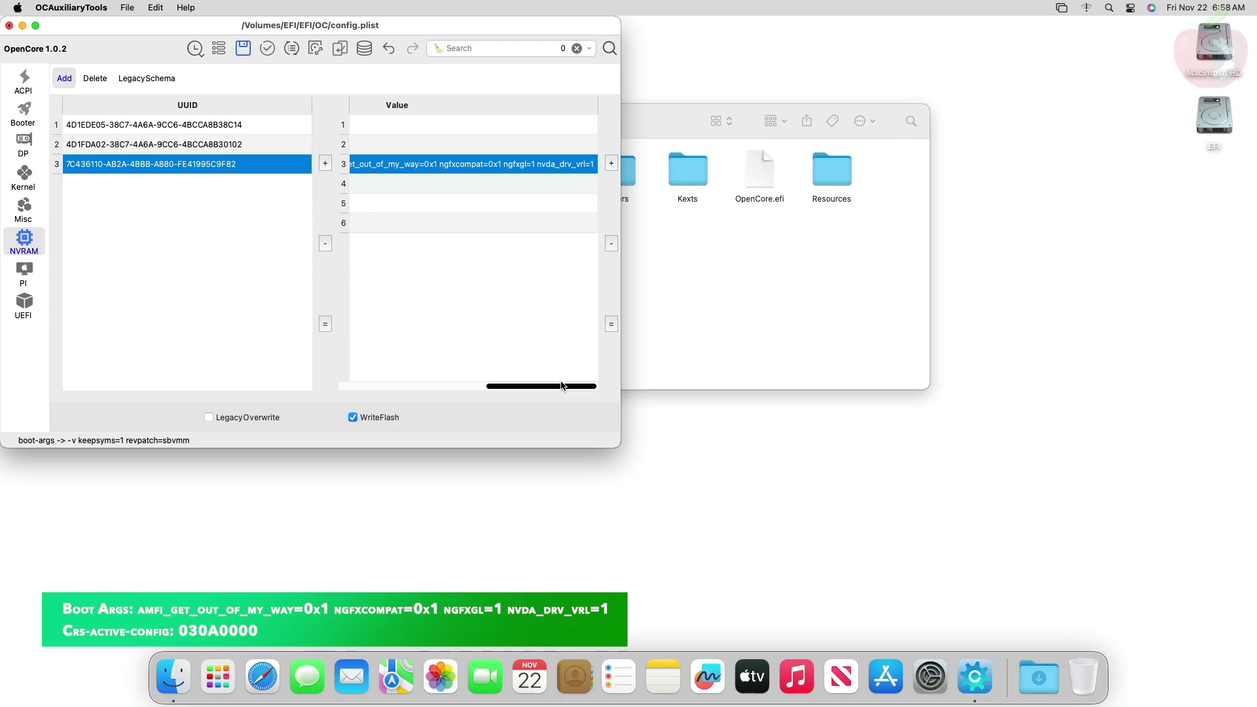
left_click_drag(563, 386, 419, 383)
double_click(543, 184)
type("030A0000")
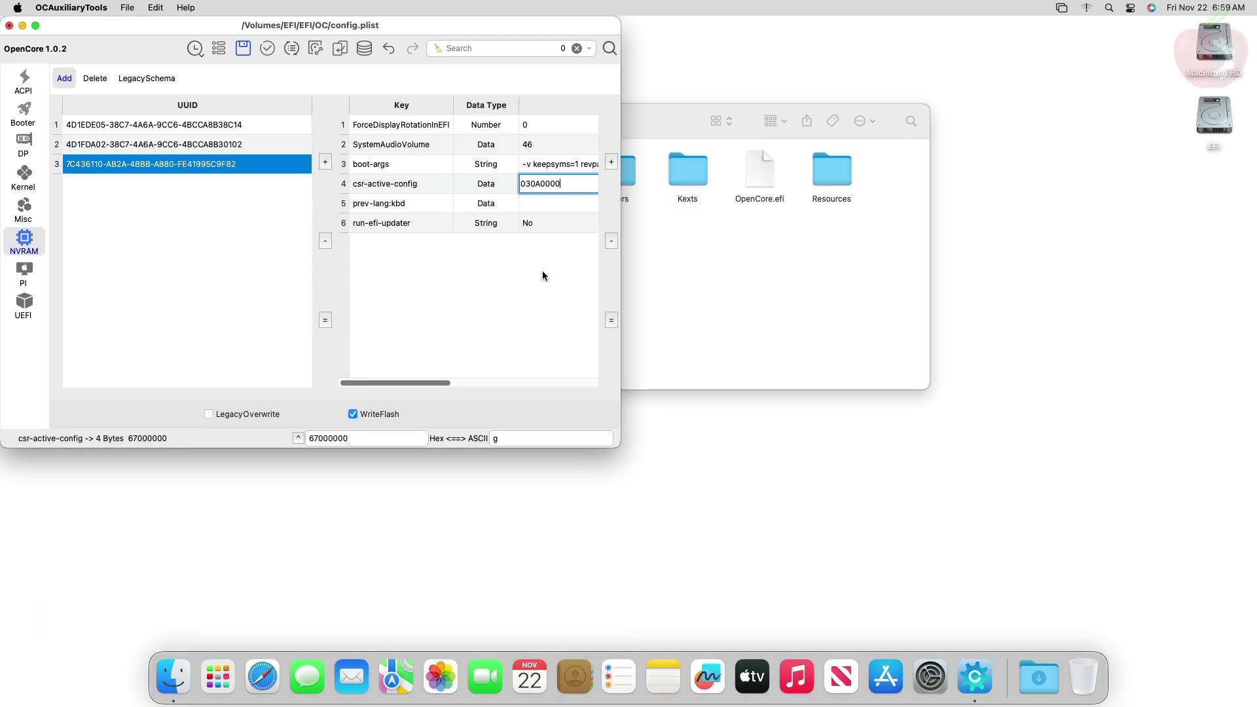
key("Return")
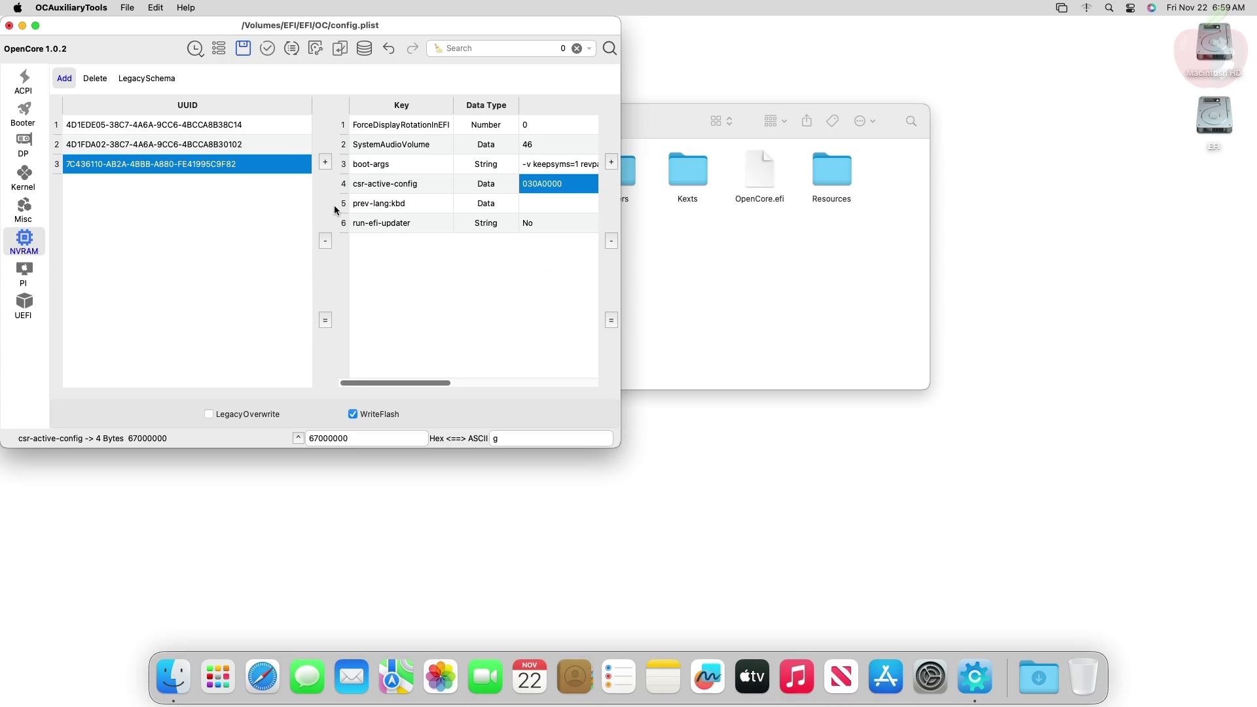
Step: Save the edited config.plist when closing it, and close the OC folder window
left_click(9, 27)
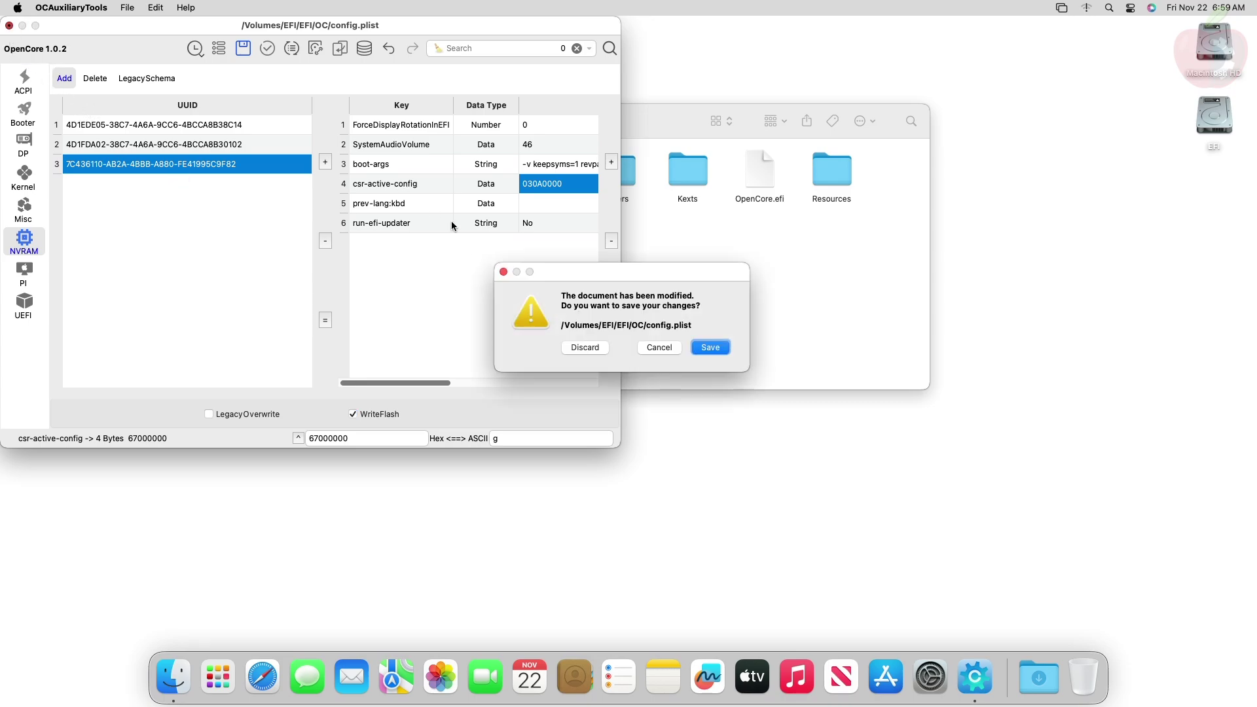
left_click(710, 347)
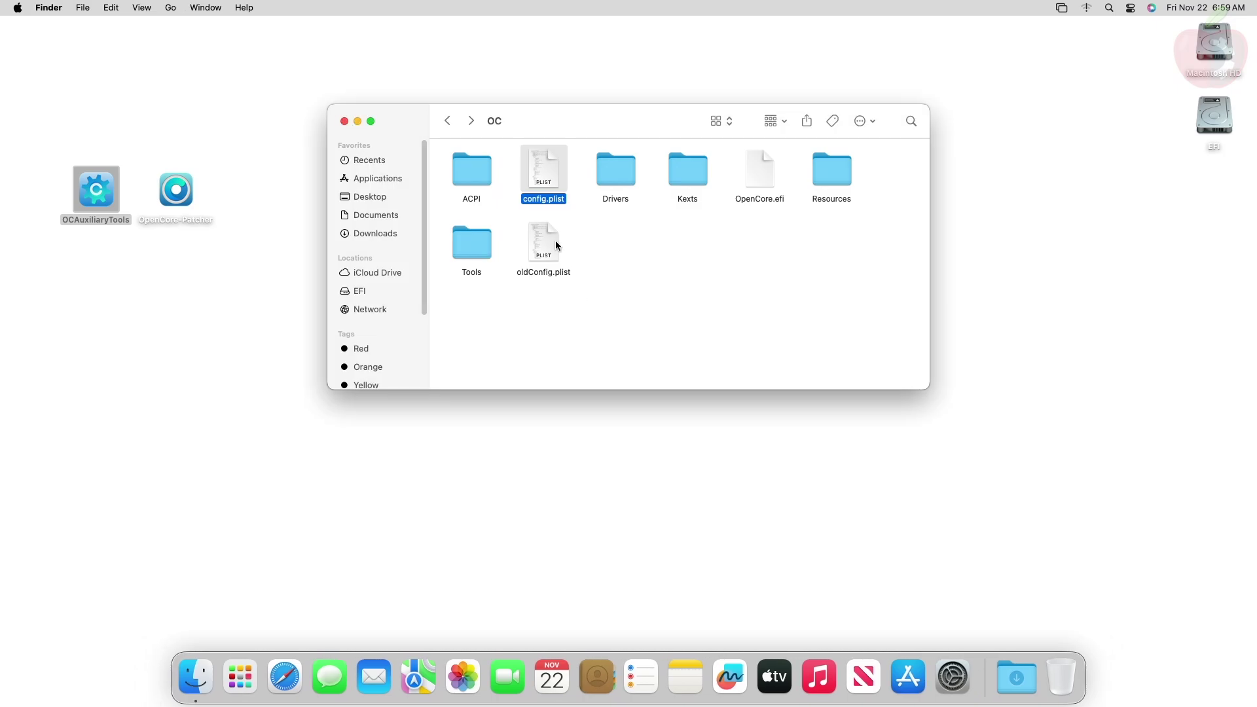
left_click(345, 121)
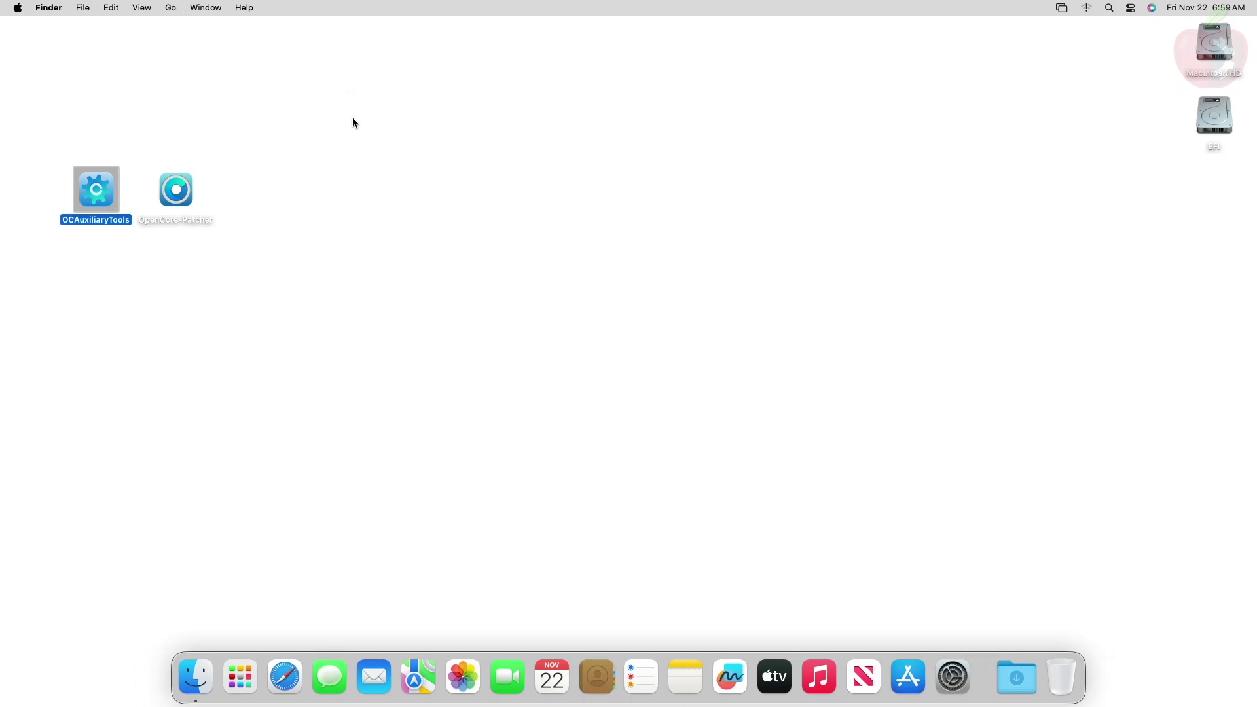
Step: Eject the EFI disk and choose Restart from the Apple menu
right_click(1230, 112)
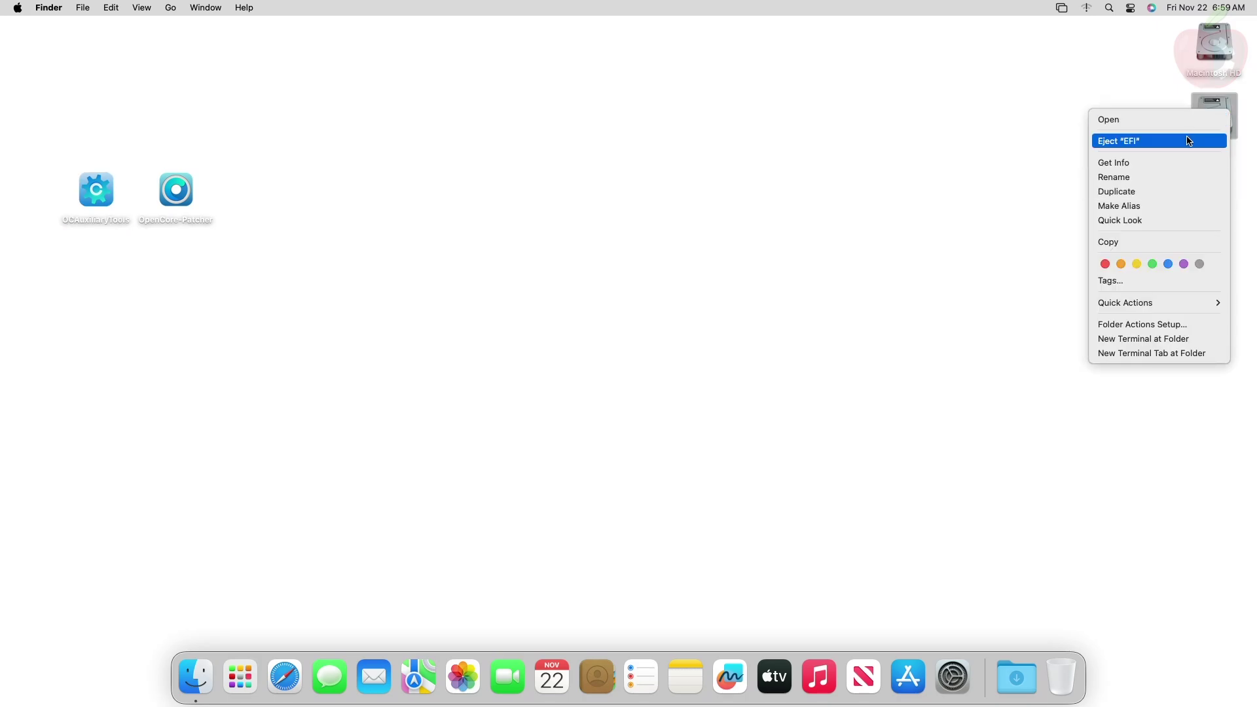
left_click(976, 179)
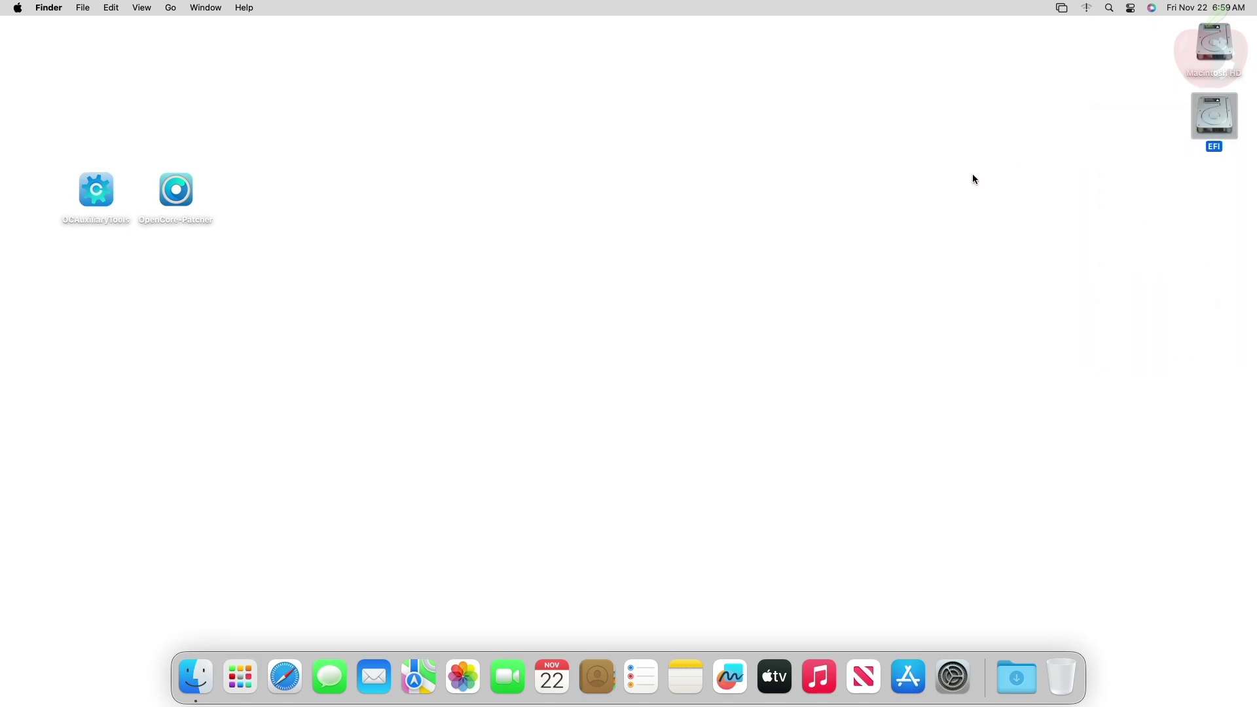
left_click(17, 8)
left_click(19, 143)
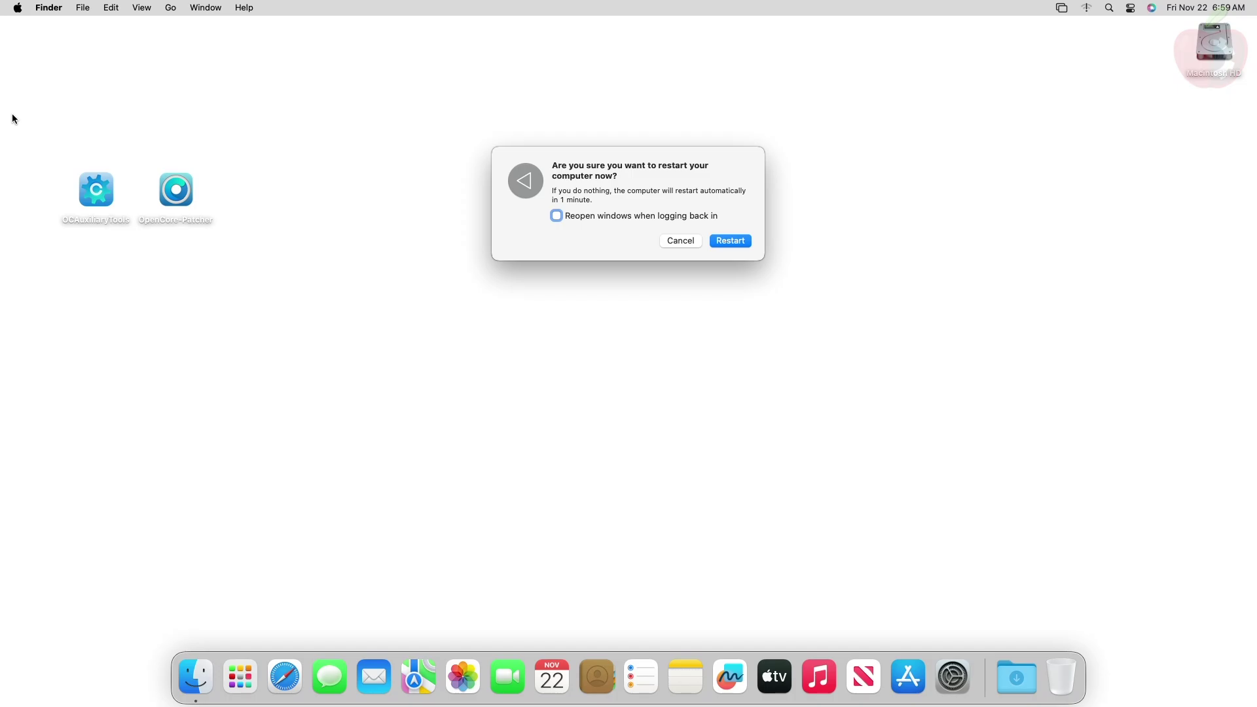
Step: Confirm the restart, pick Reset NVRAM in the OpenCore picker, then log in with the account password
key("Return")
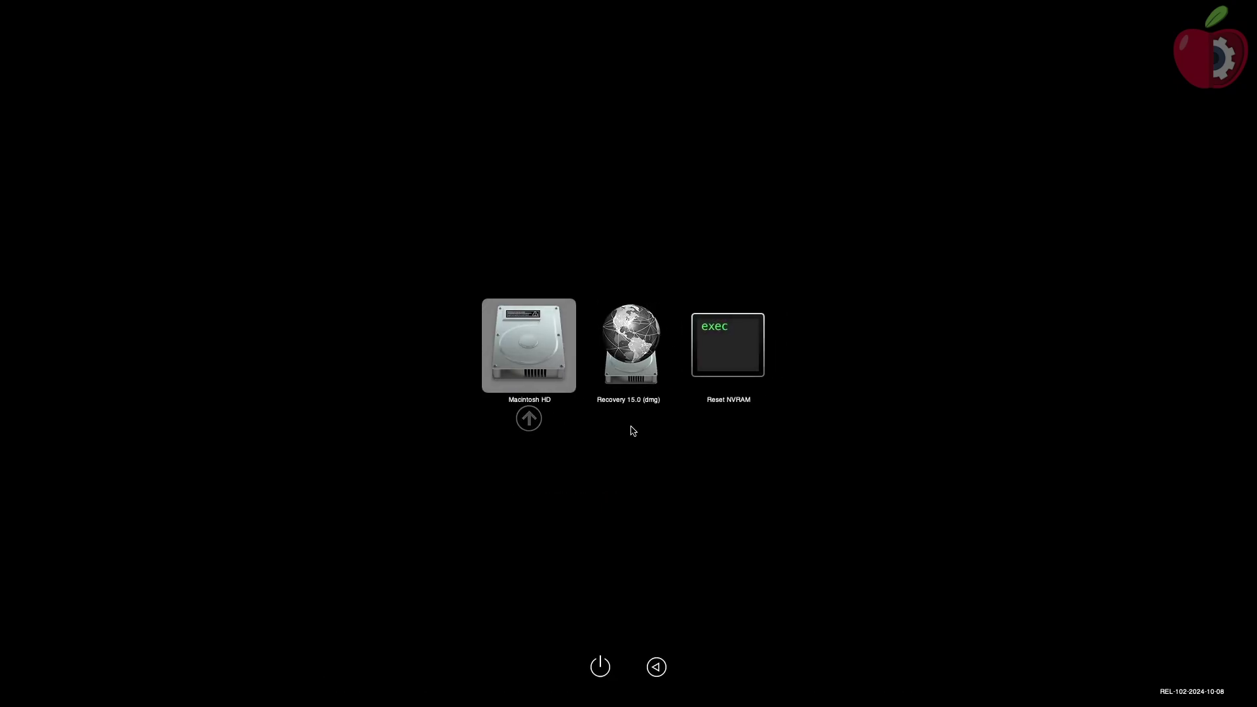
key("Right")
key("Return")
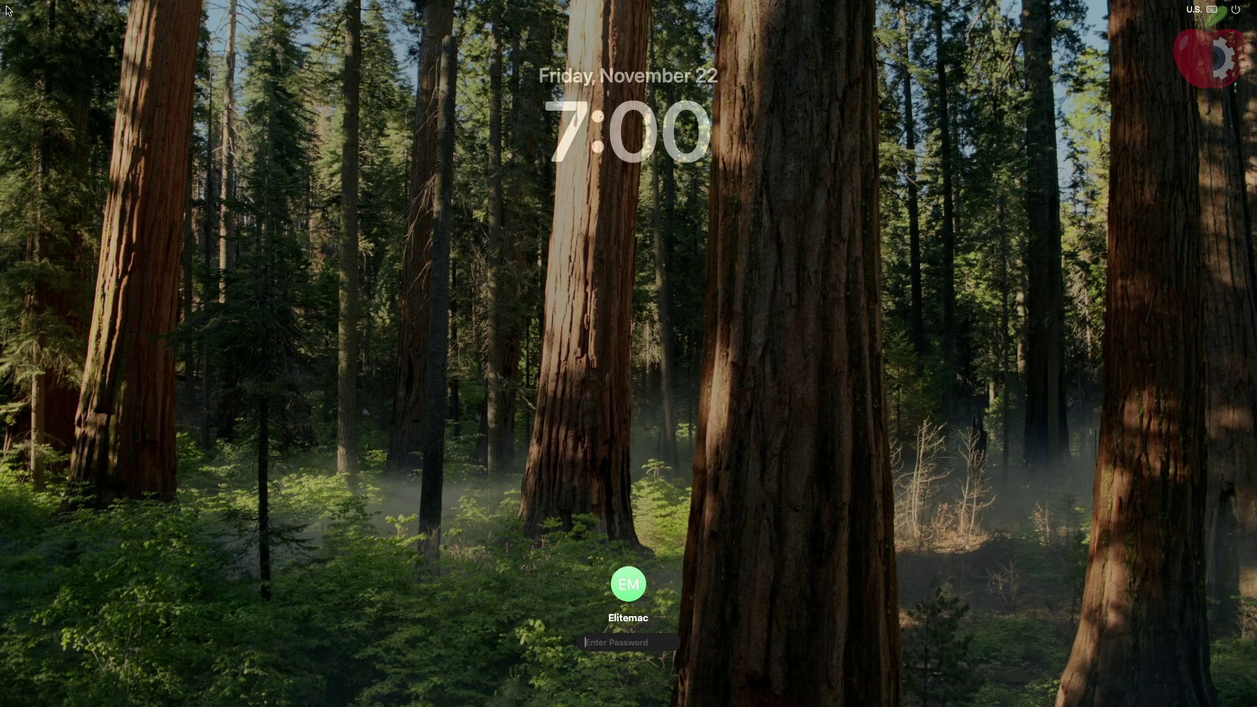
type("1234")
key("Return")
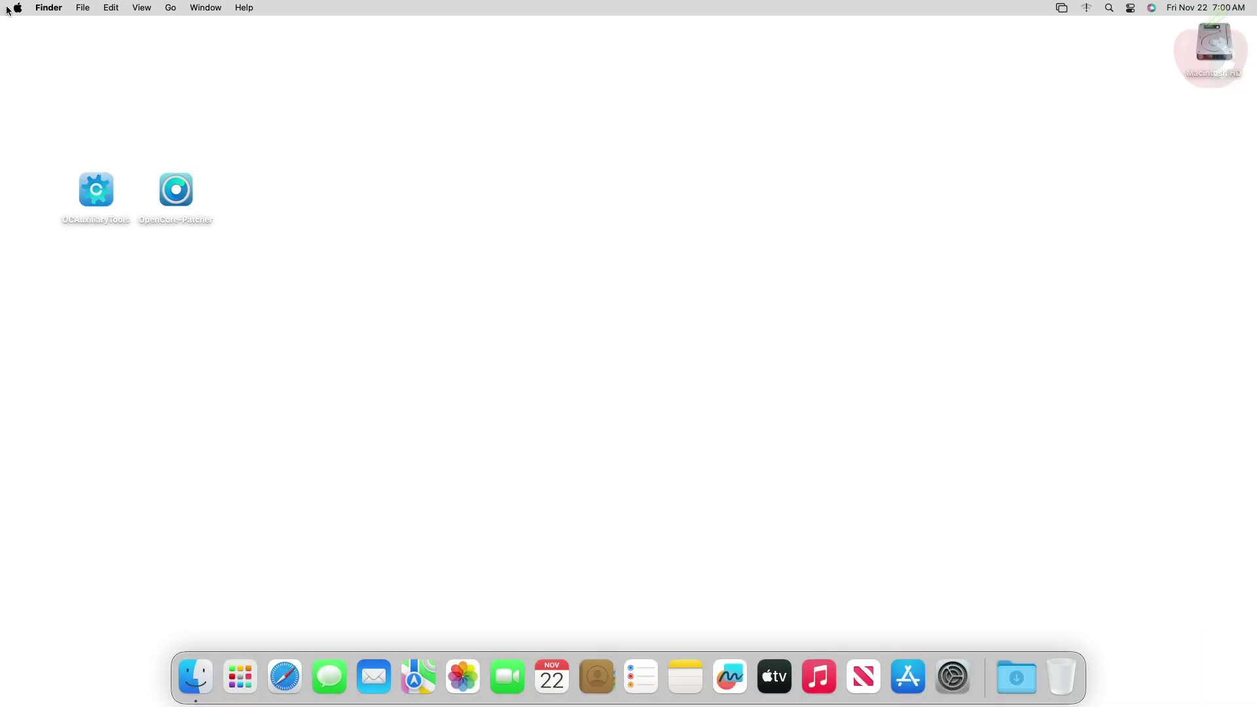
Step: Launch OpenCore-Patcher from the desktop and authorize its additional components with the admin password
double_click(195, 192)
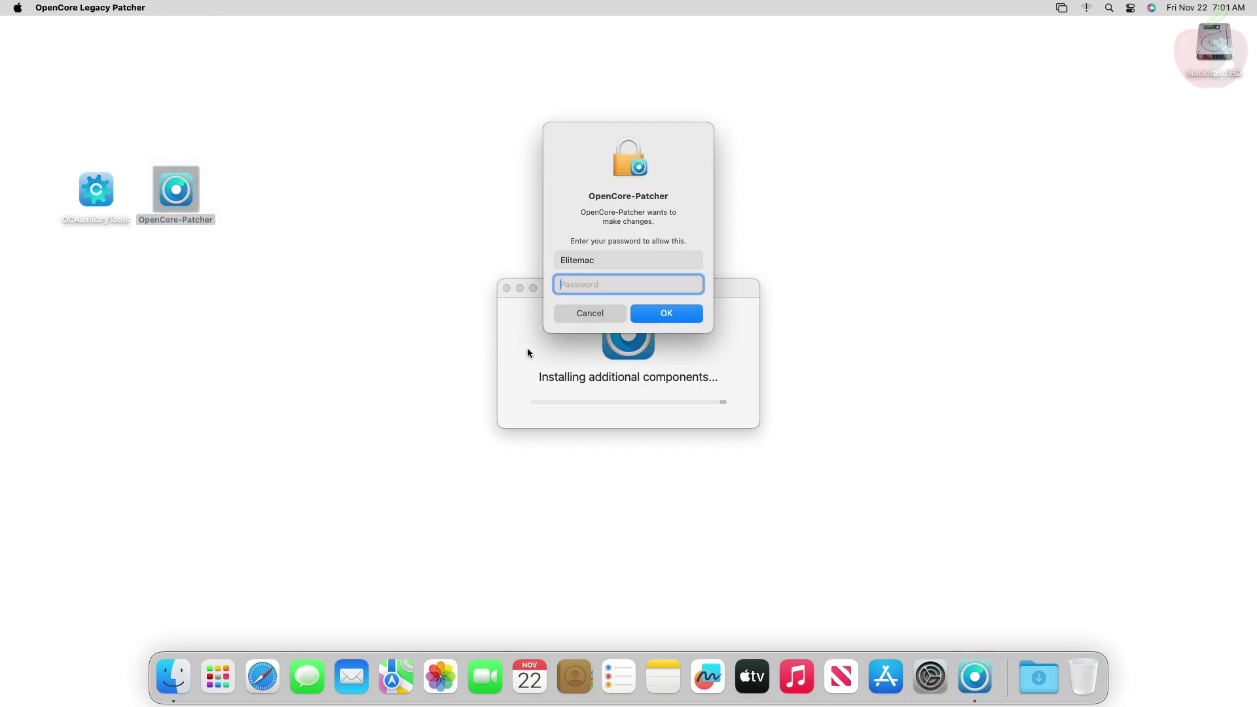
type("1234")
key("Return")
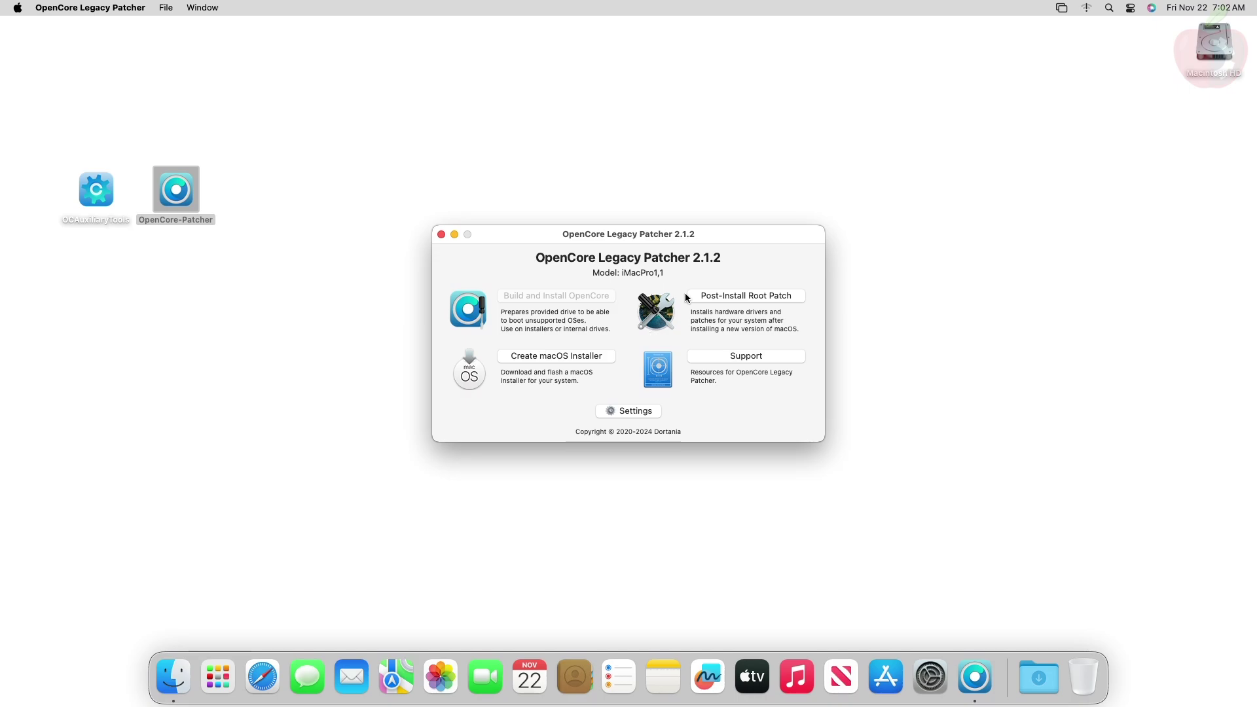
Step: Run Post-Install Root Patch to install Graphics: Nvidia Web Drivers
left_click(722, 294)
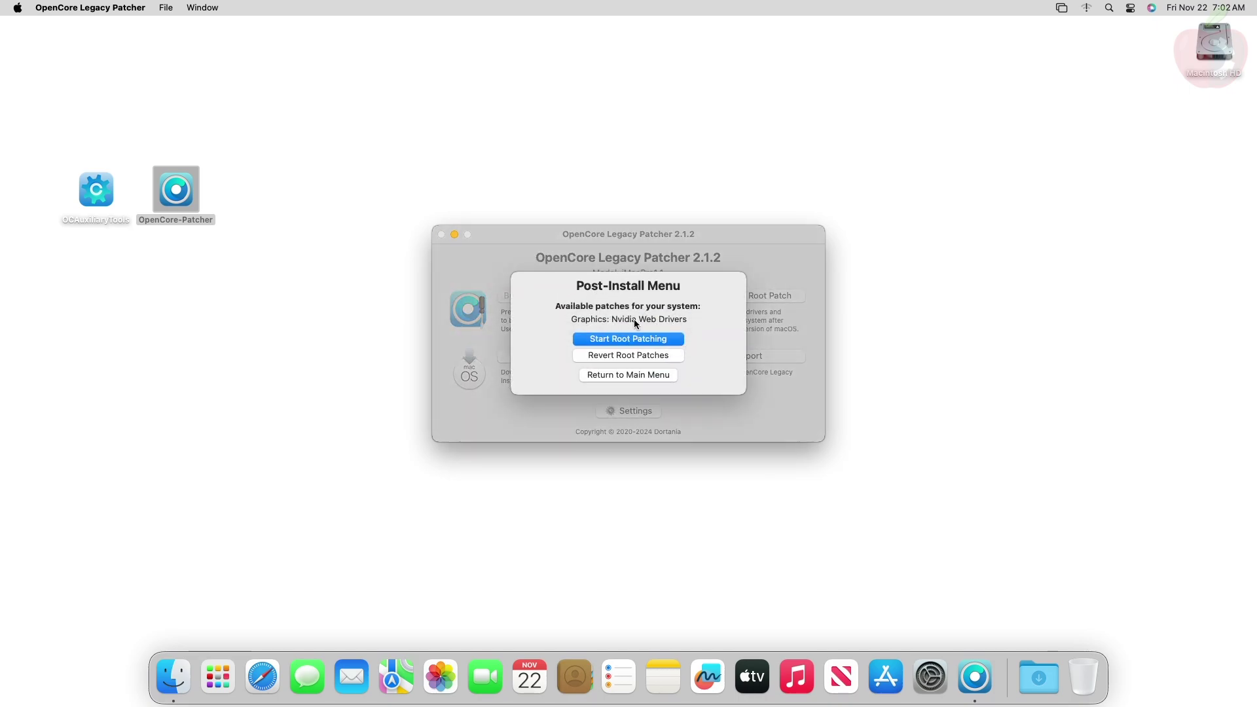
left_click(668, 339)
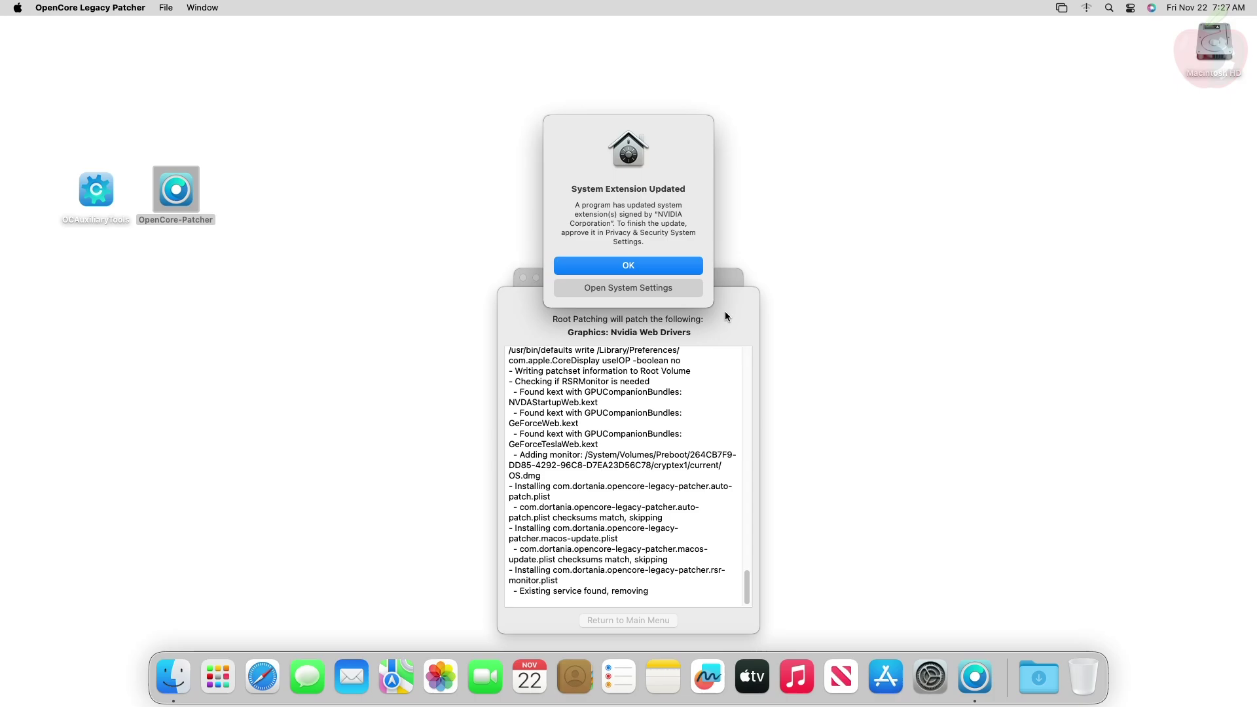
Step: Allow NVIDIA Corporation's system software in Privacy & Security using the password, and choose Not Now to restart
left_click(648, 280)
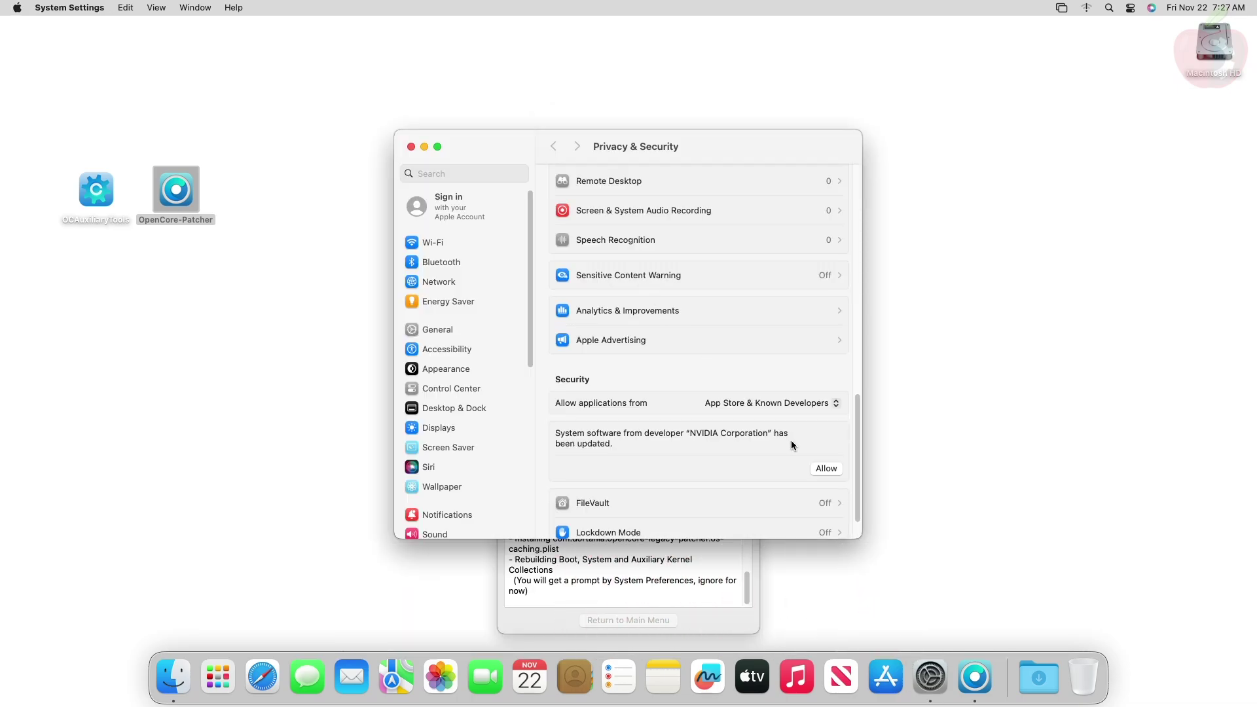
left_click(835, 469)
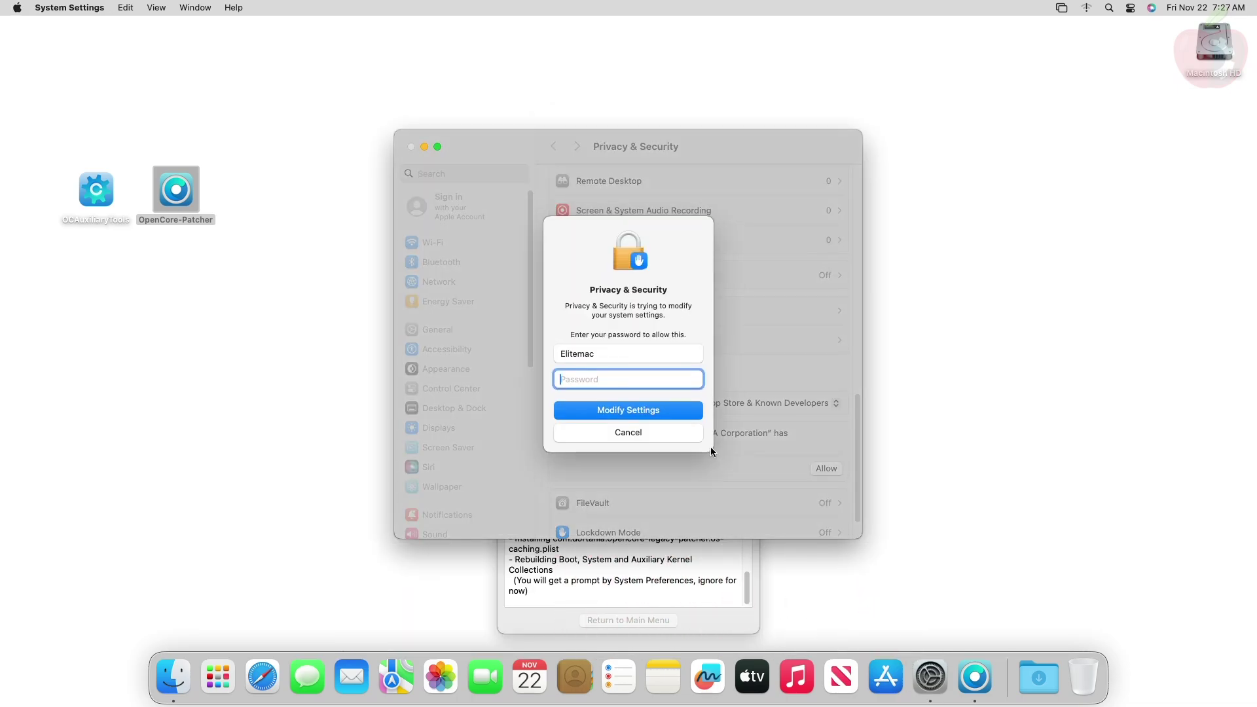
type("****")
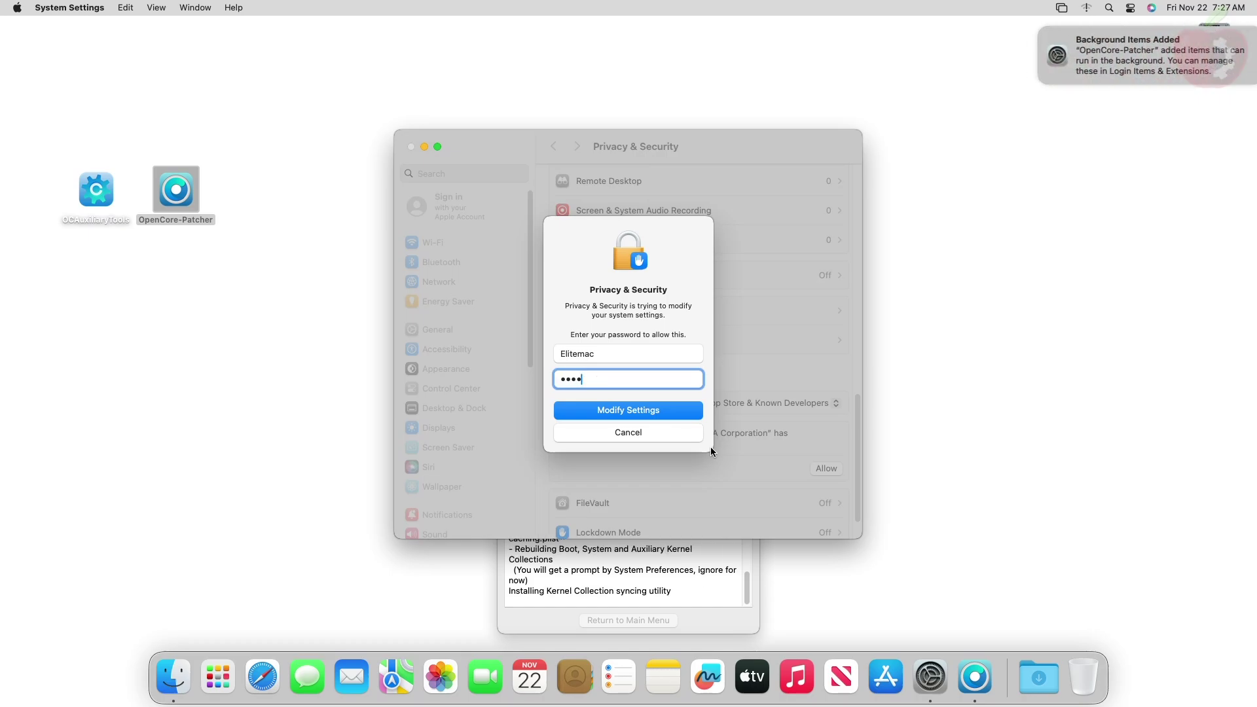
key("Return")
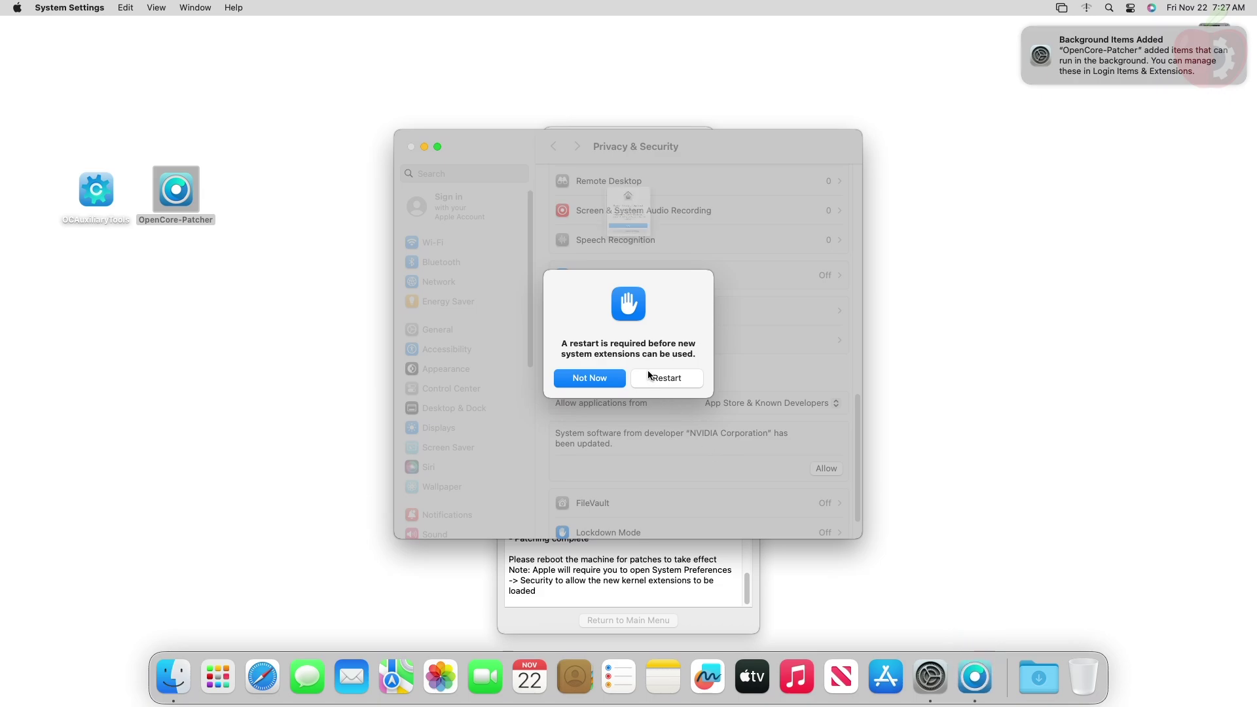
left_click(634, 264)
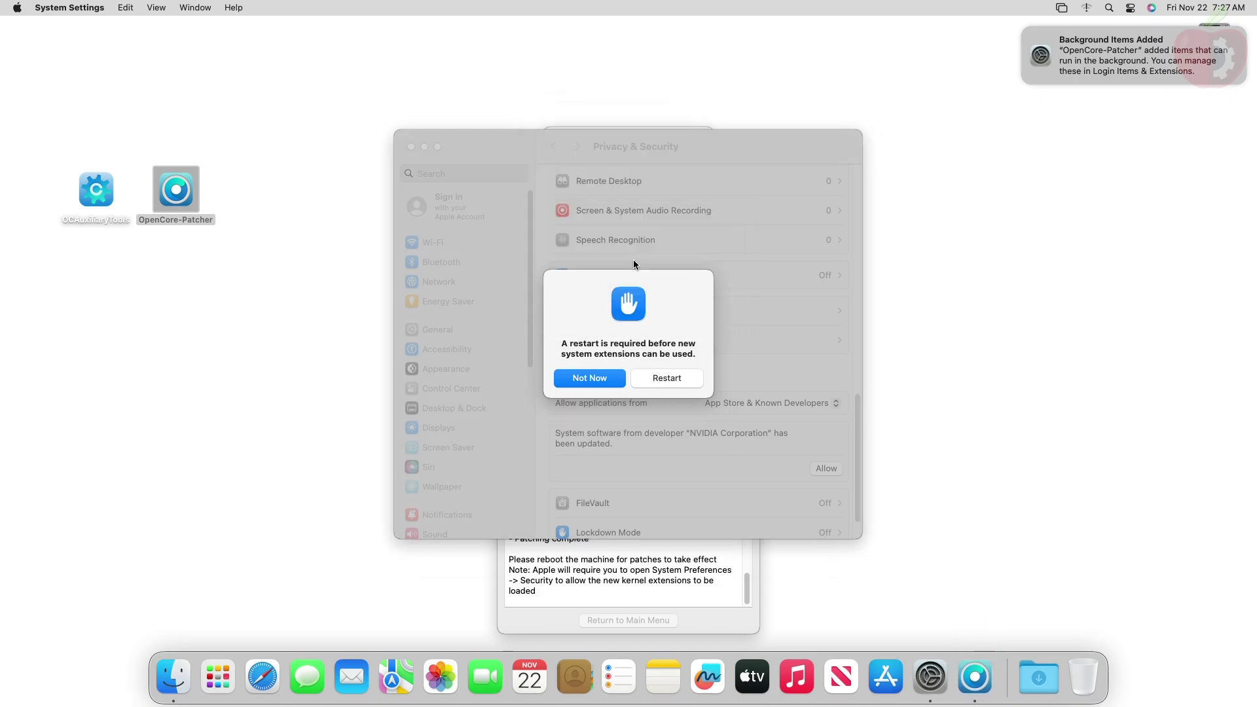
left_click(607, 381)
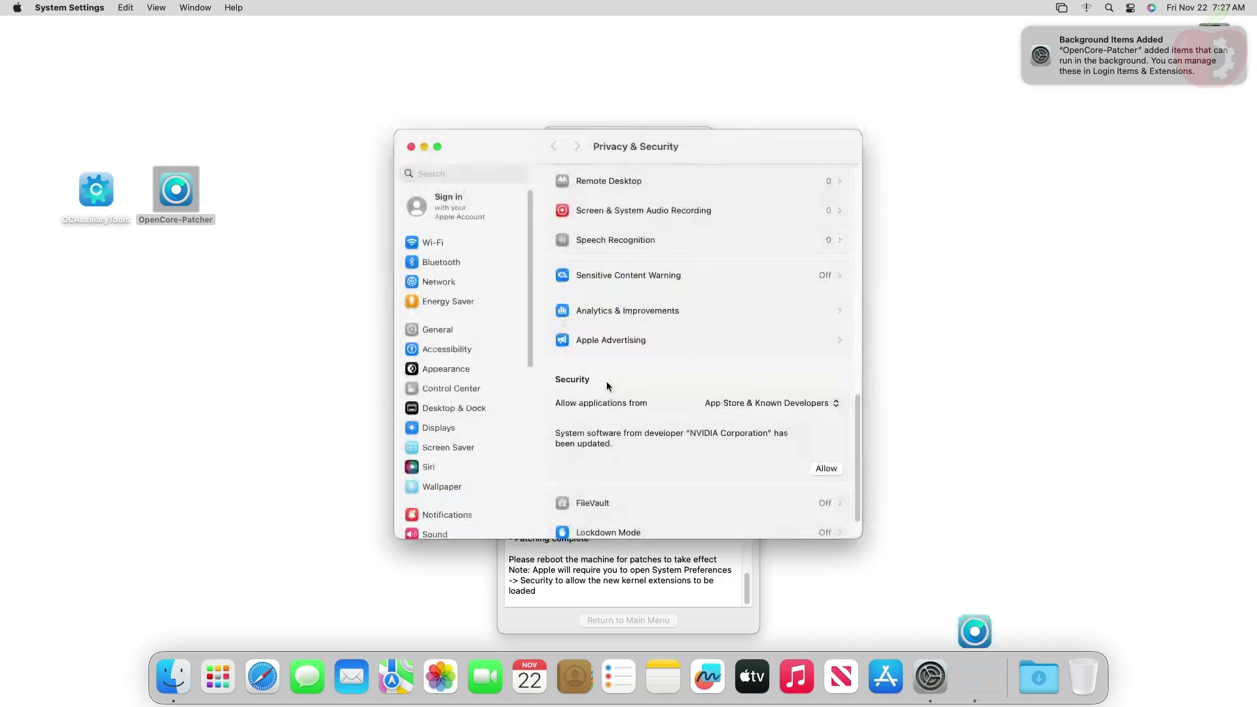
Step: Close System Settings, then accept the reboot prompt and confirm restarting the computer
left_click(411, 147)
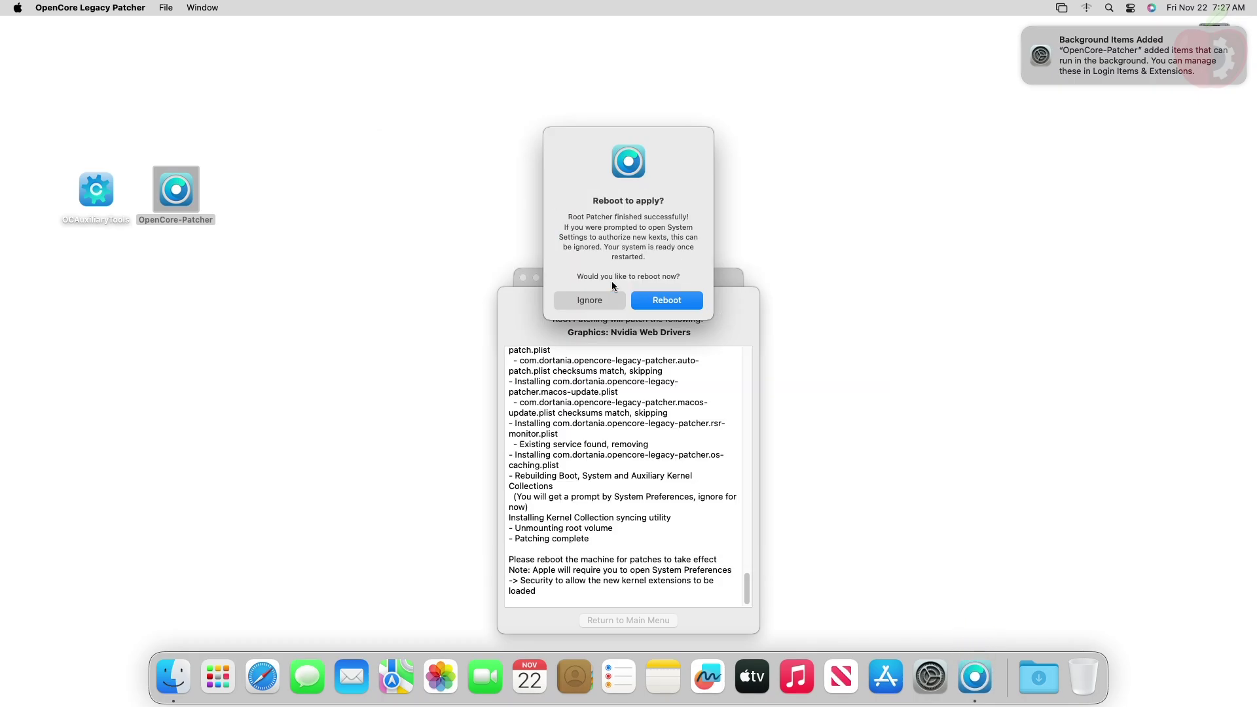
left_click(654, 302)
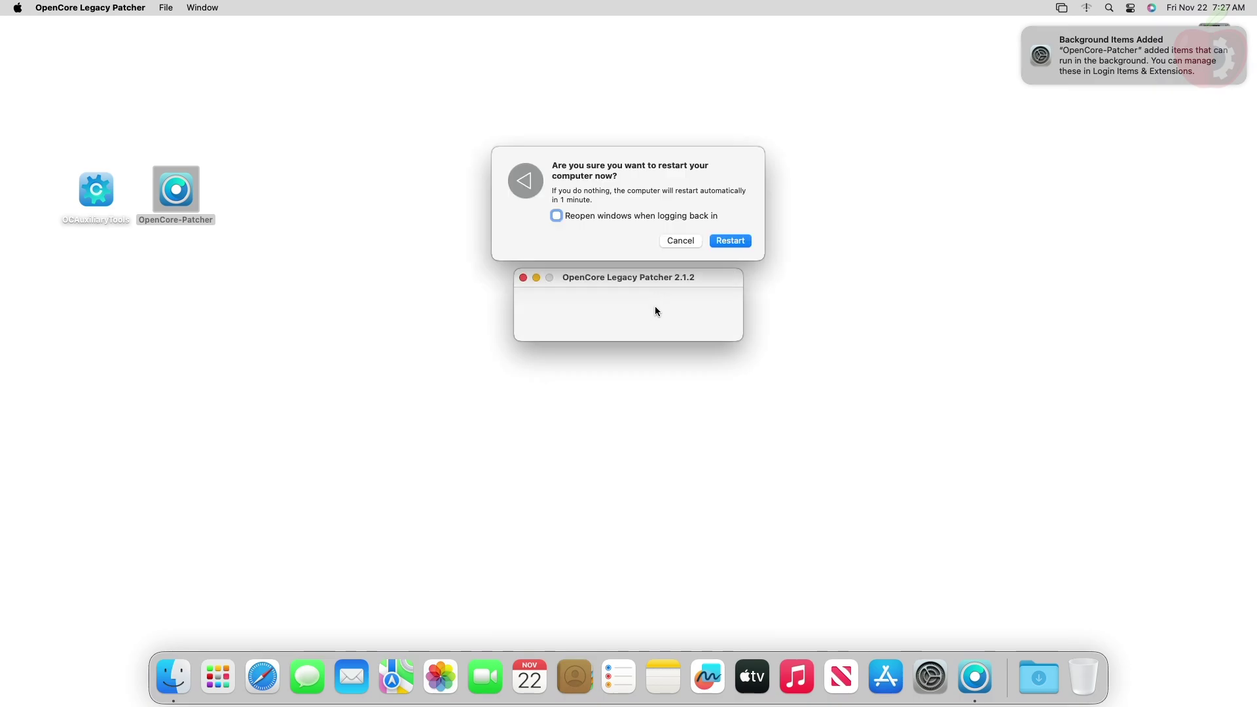
left_click(736, 244)
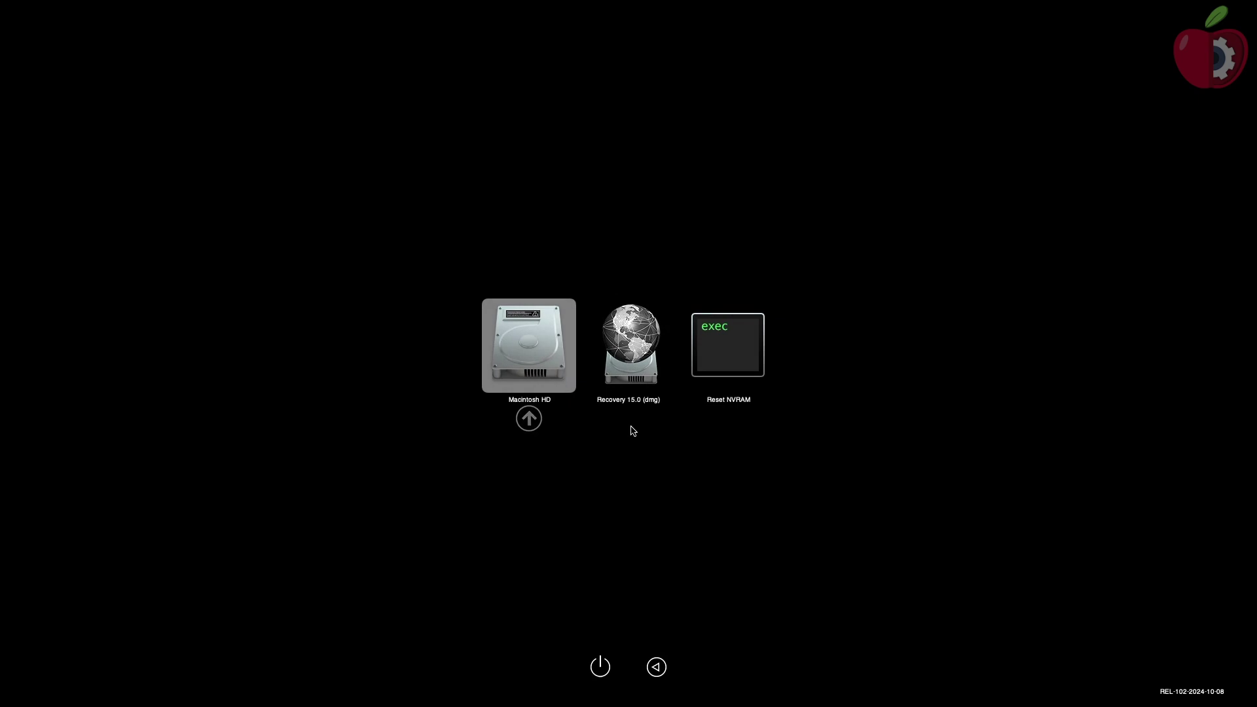
Step: Boot the default Macintosh HD entry from the OpenCore picker
key("Return")
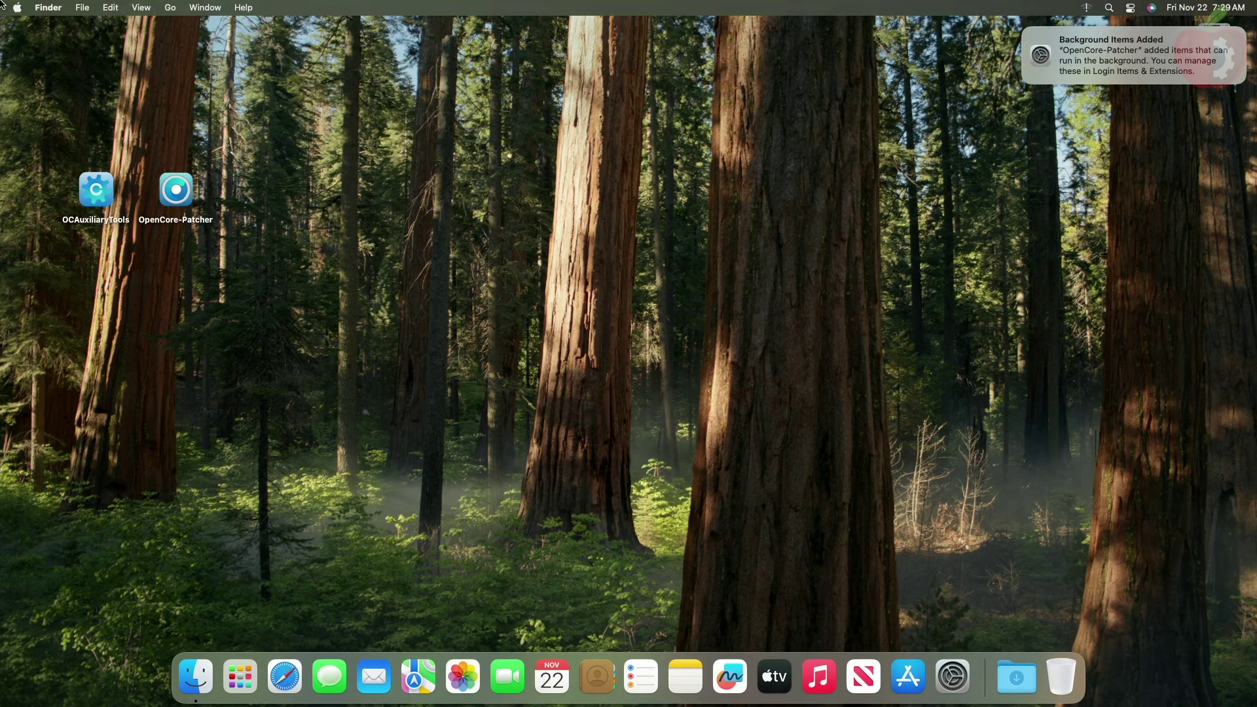
Step: Dismiss the background items notification and launch Hackintool from Launchpad
left_click(1028, 32)
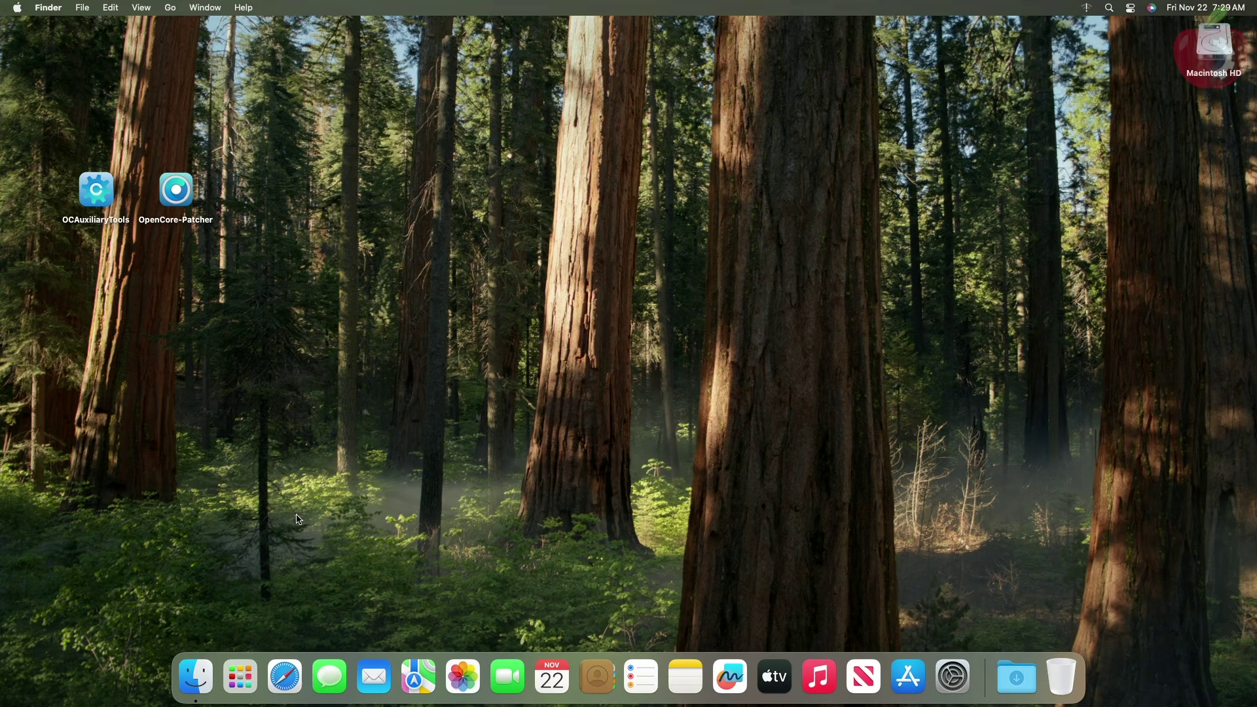
left_click(240, 684)
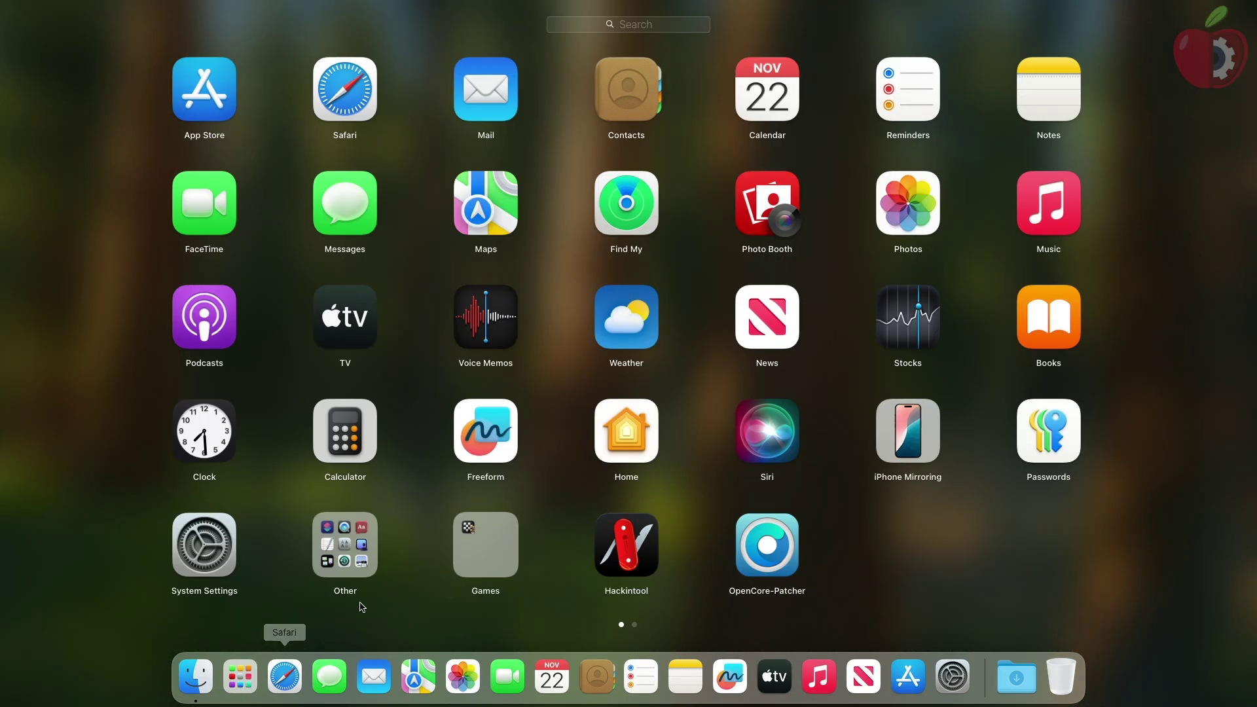
left_click(630, 564)
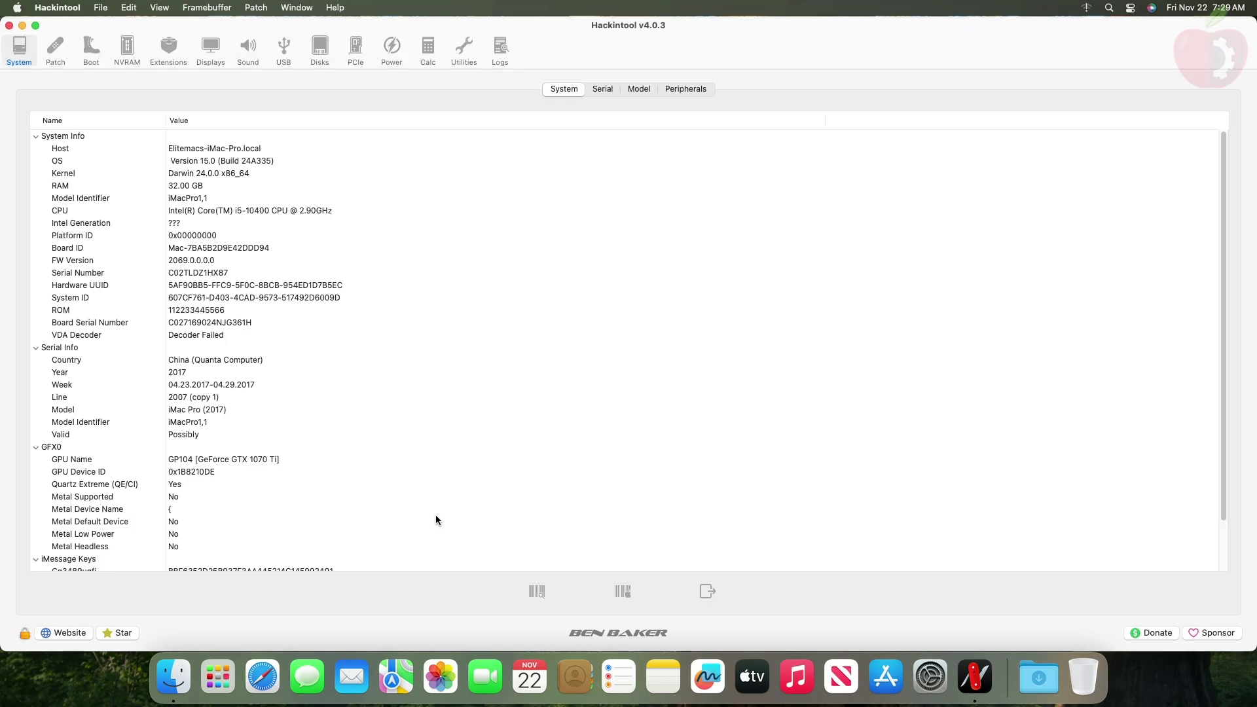
Step: Inspect the GPU Name, GPU Device ID and Quartz Extreme rows under GFX0
left_click(227, 460)
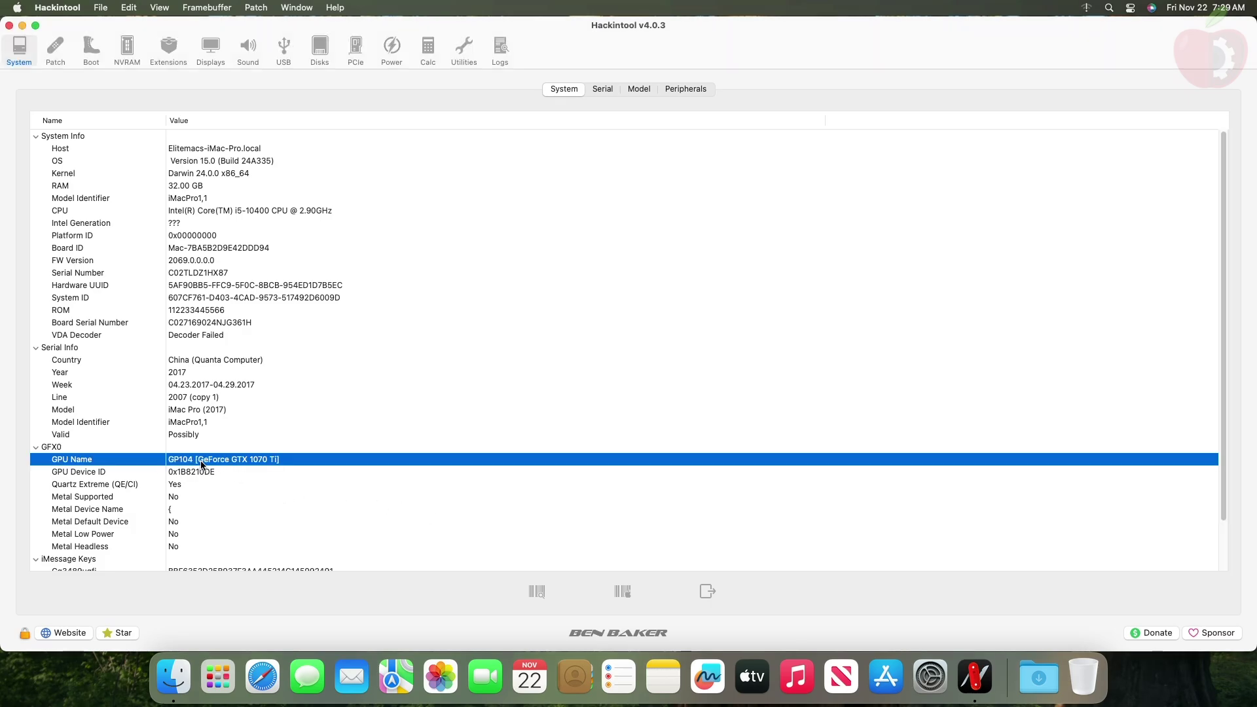
left_click(197, 473)
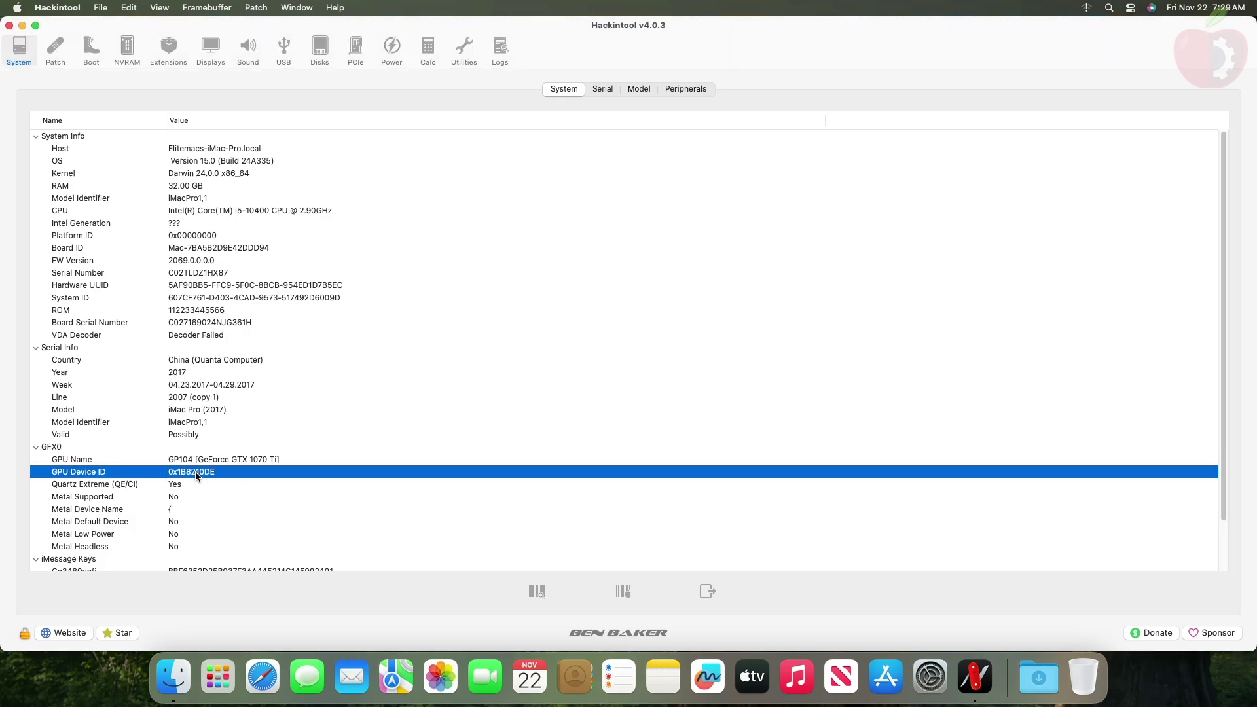
left_click(185, 485)
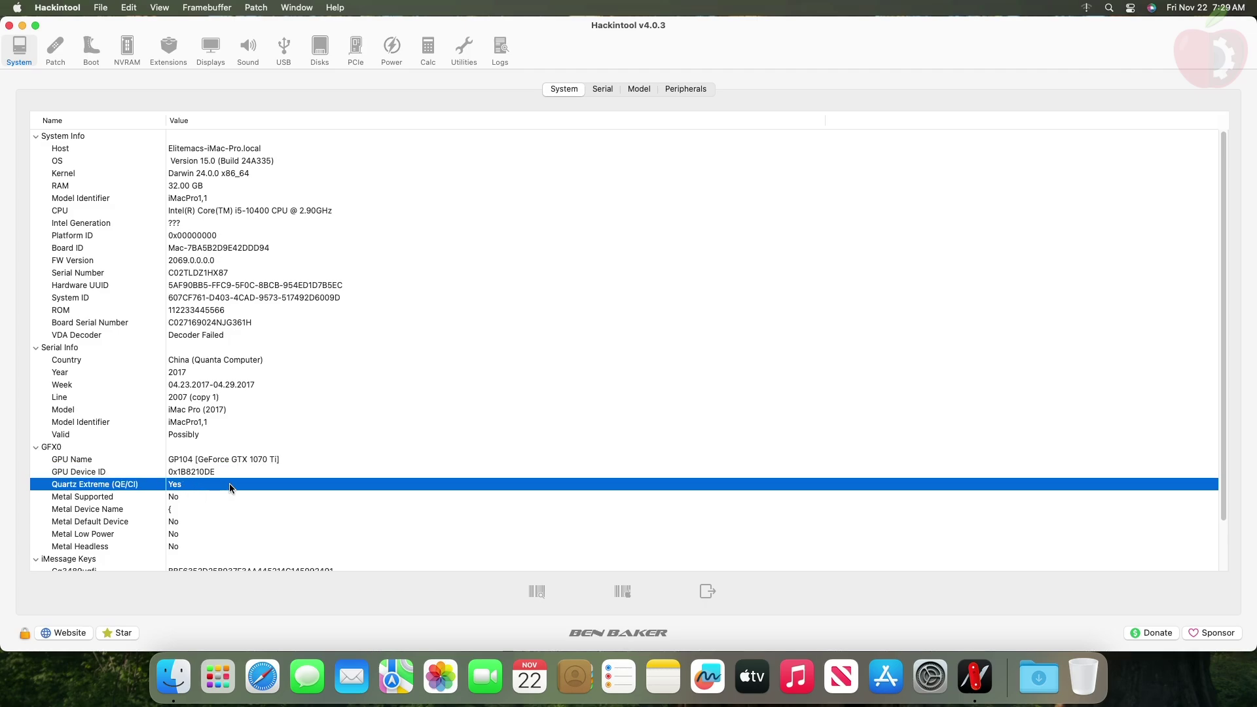
Step: Quit Hackintool and check the graphics card listed in About This Mac
key("super+q")
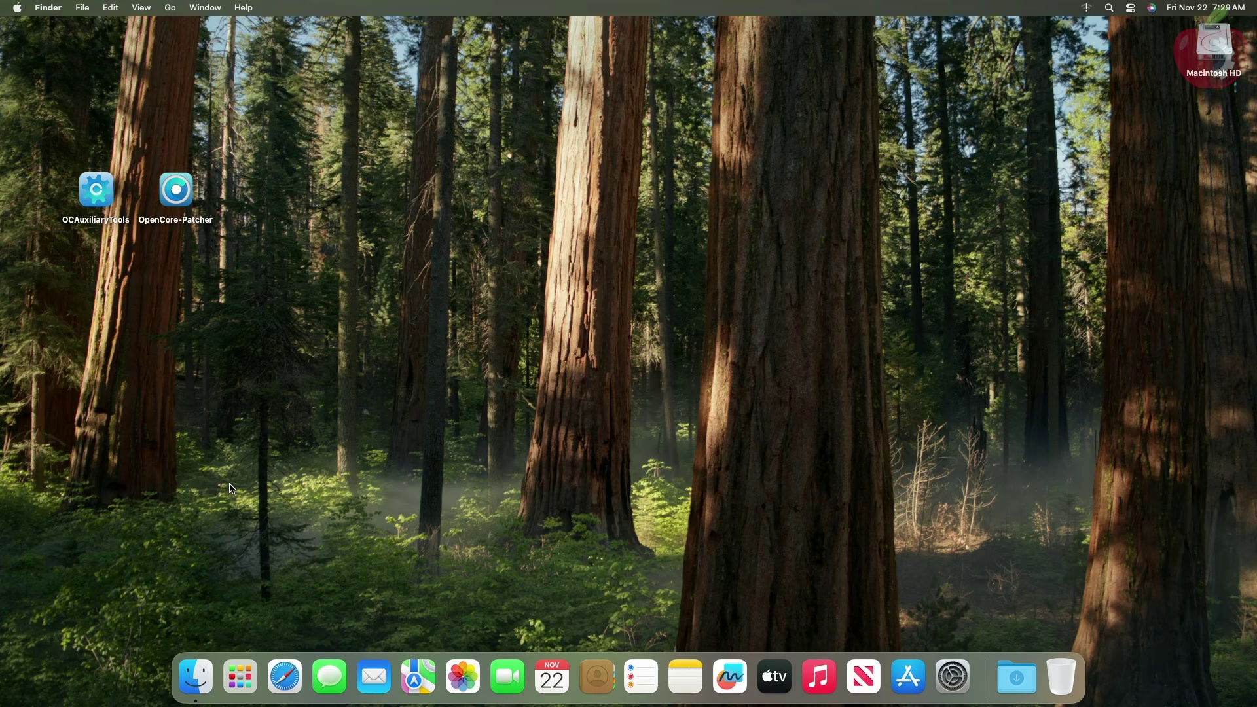
left_click(17, 8)
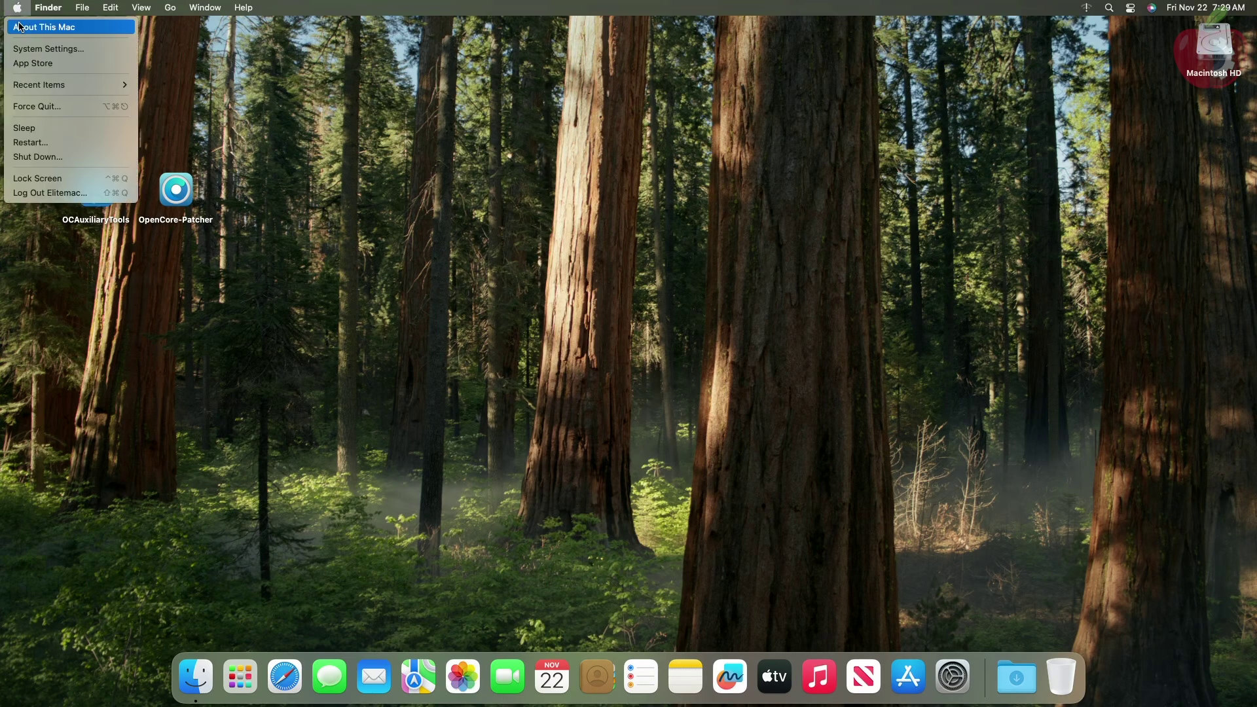
left_click(23, 28)
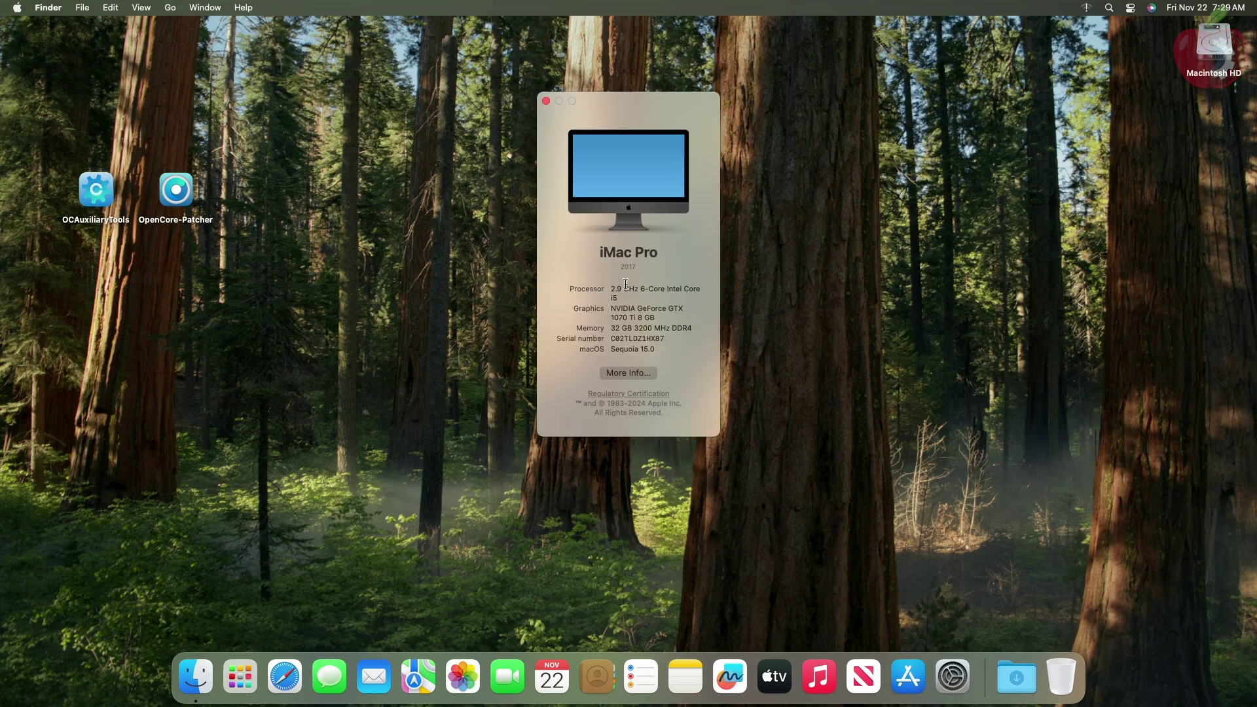
triple_click(630, 317)
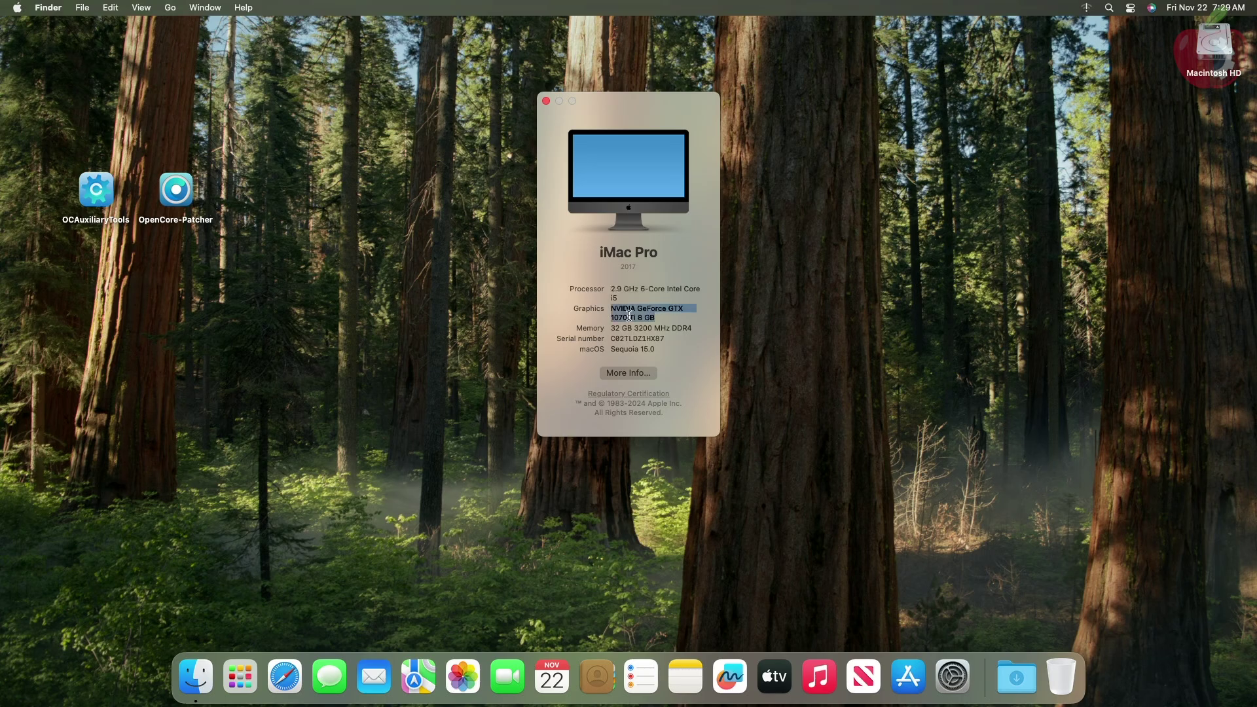
key("super+w")
Step: Open System Information via Spotlight search and show its Graphics/Displays details
key("super+space")
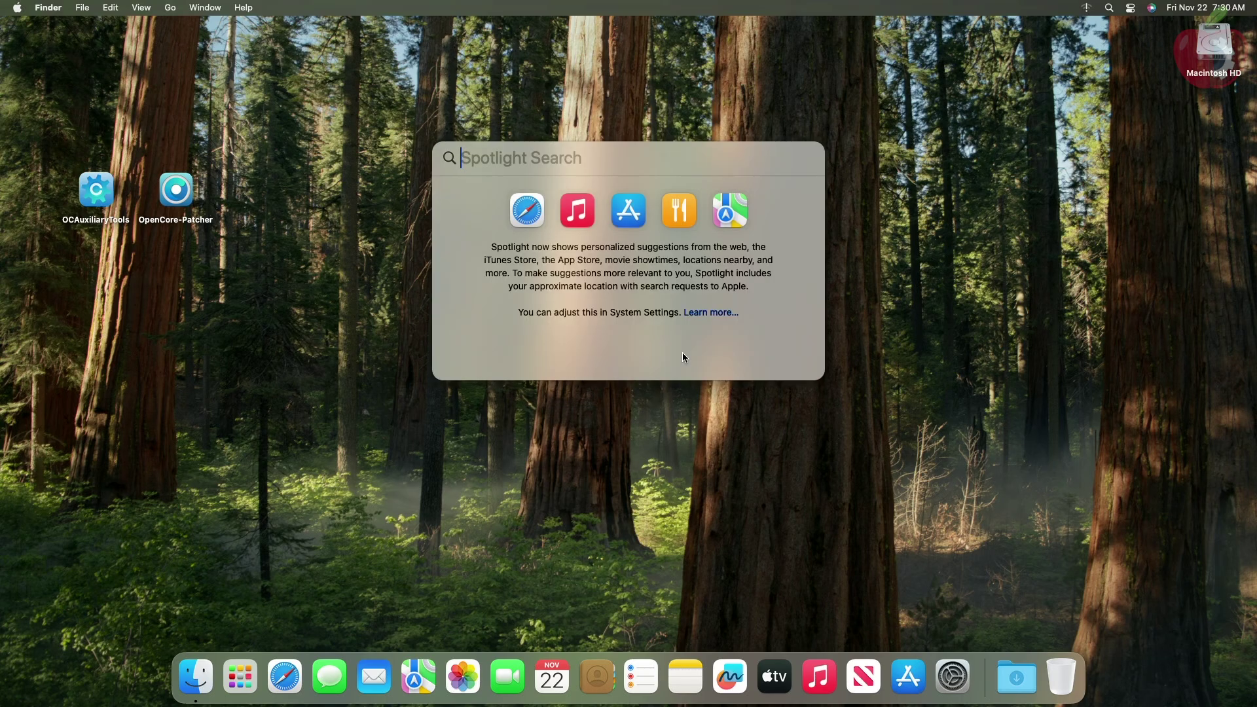
type("sys")
key("Return")
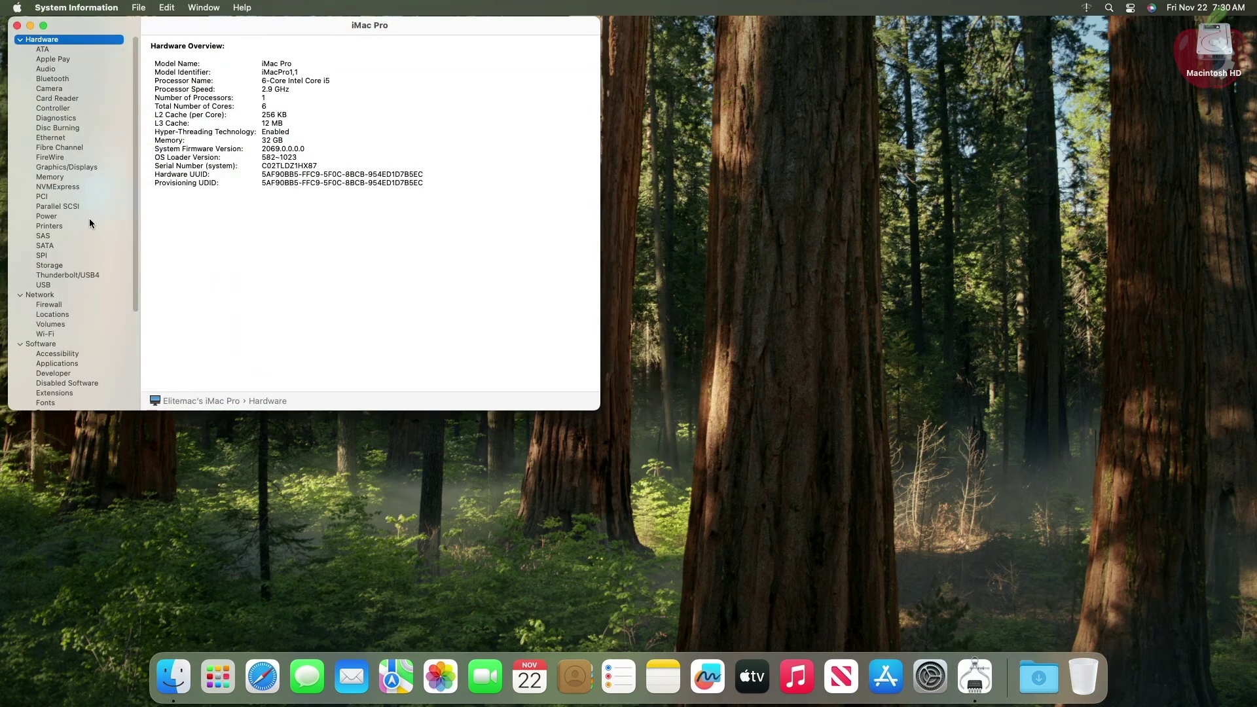
left_click(72, 168)
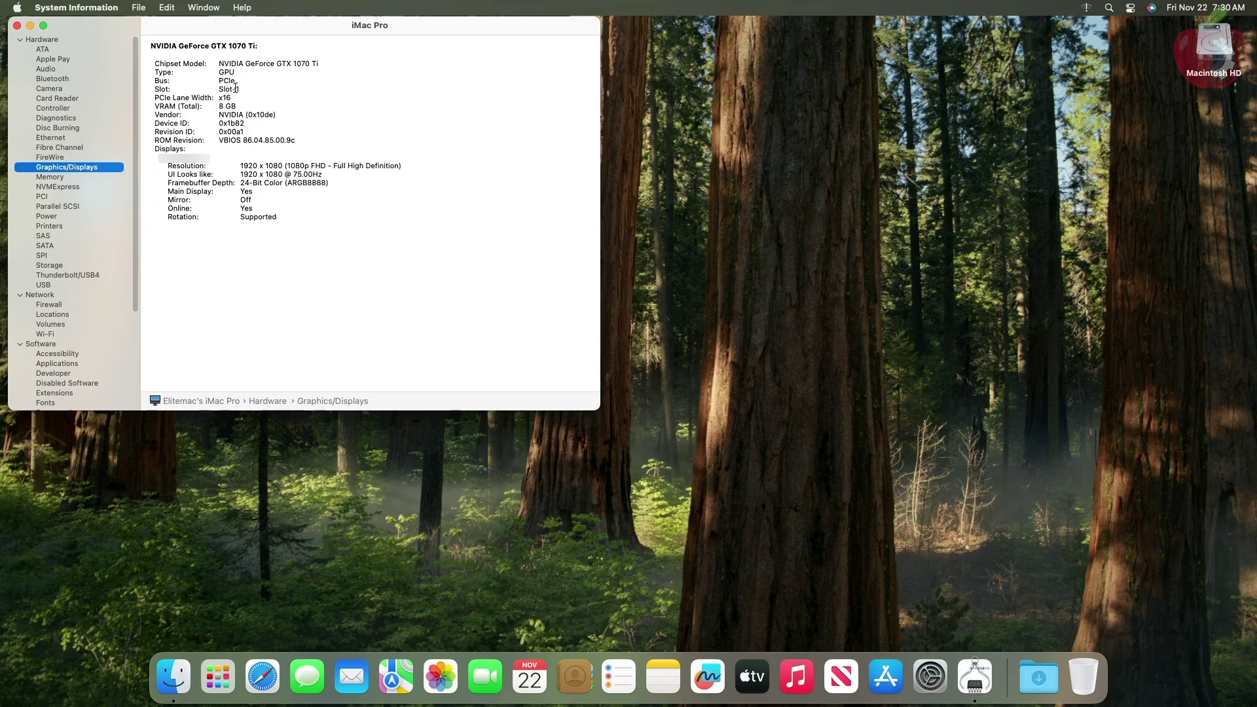